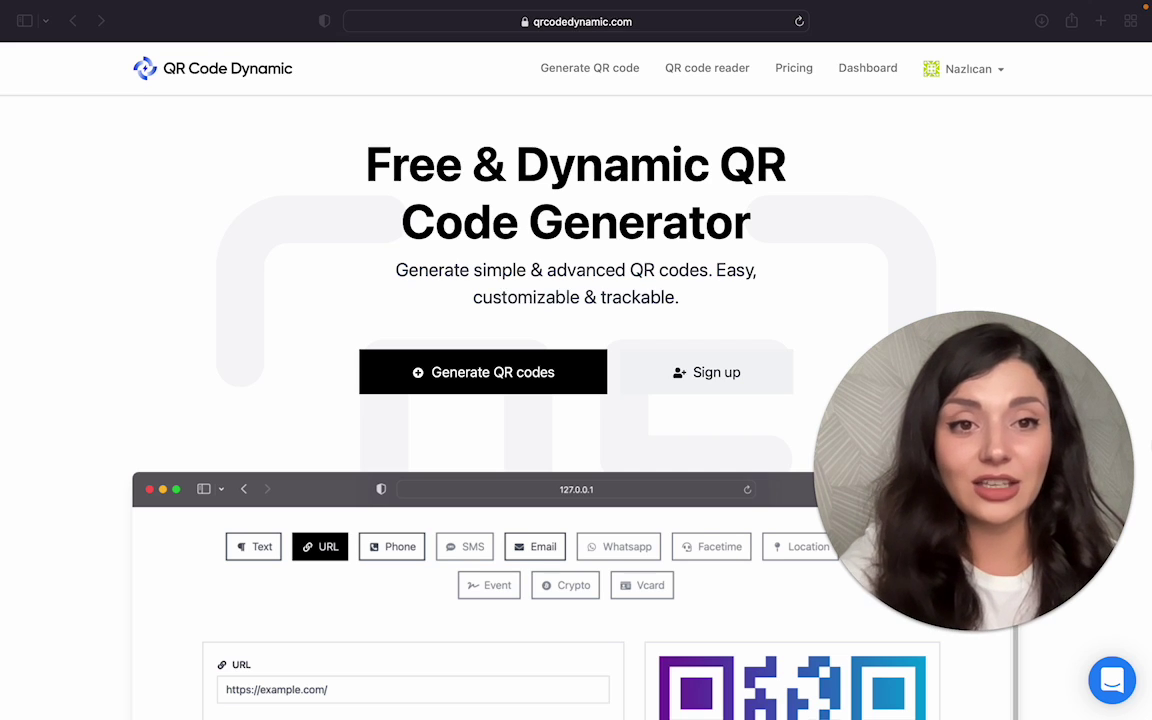
# Step: Start a new QR code from the account dashboard
pyautogui.click(862, 72)
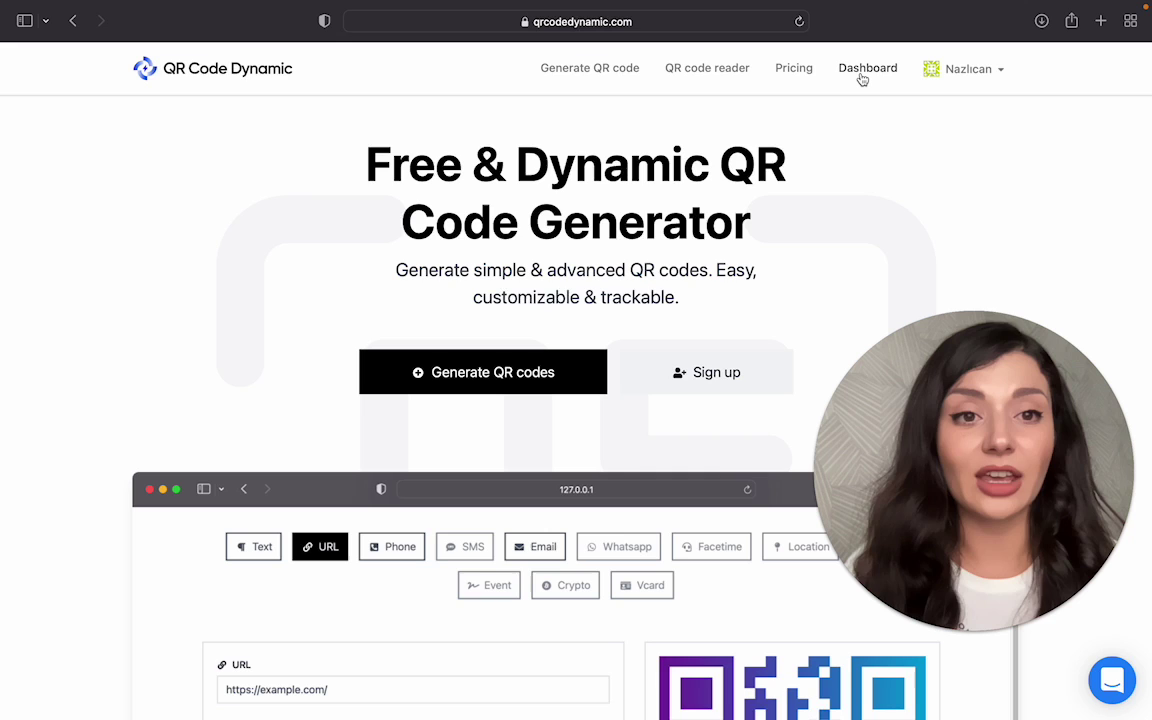
pyautogui.click(862, 72)
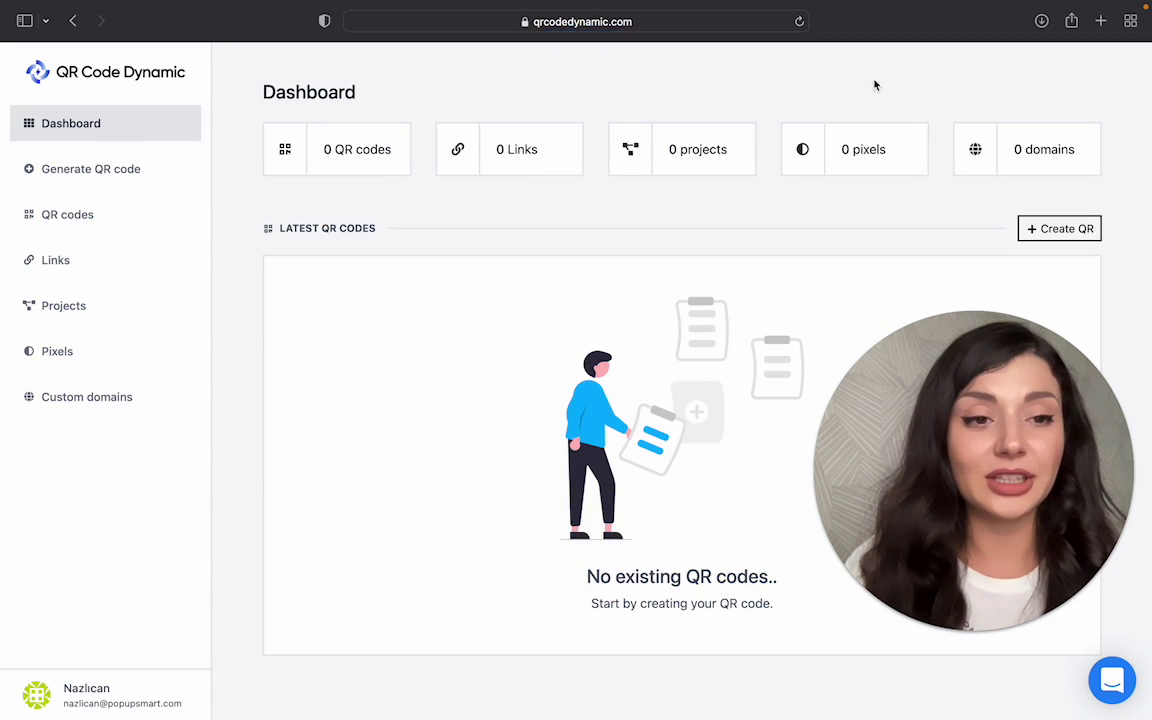
pyautogui.click(1049, 232)
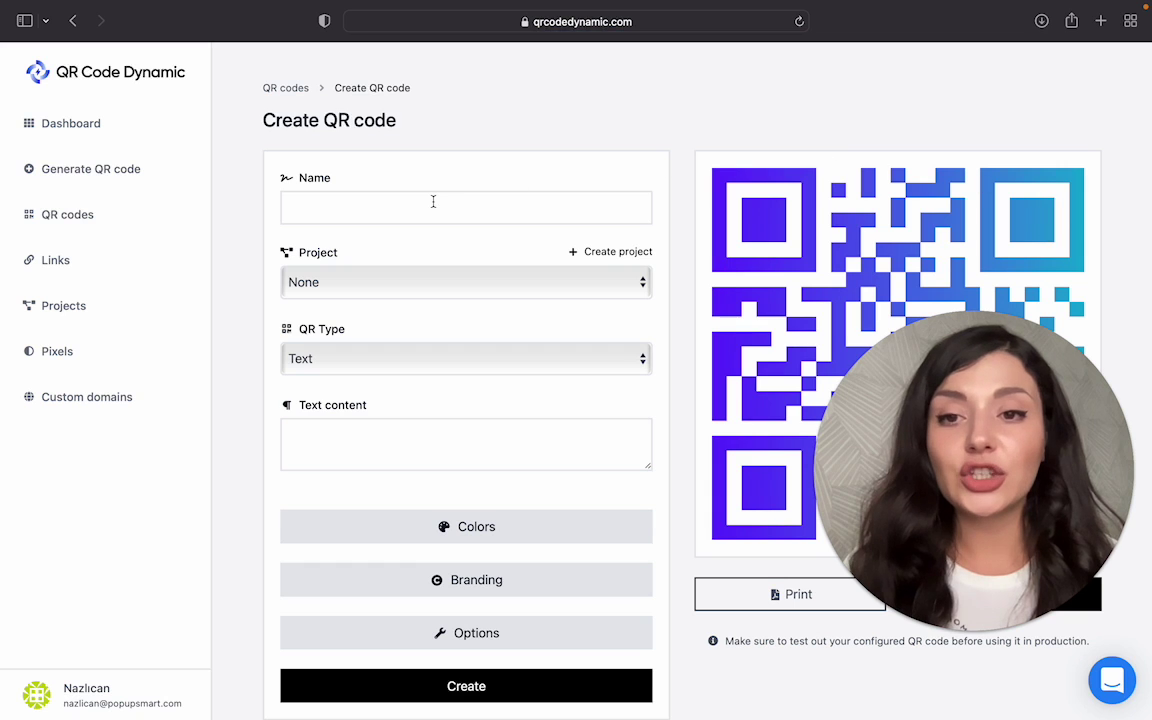
# Step: Name the code Office and leave its Project as None
pyautogui.click(432, 202)
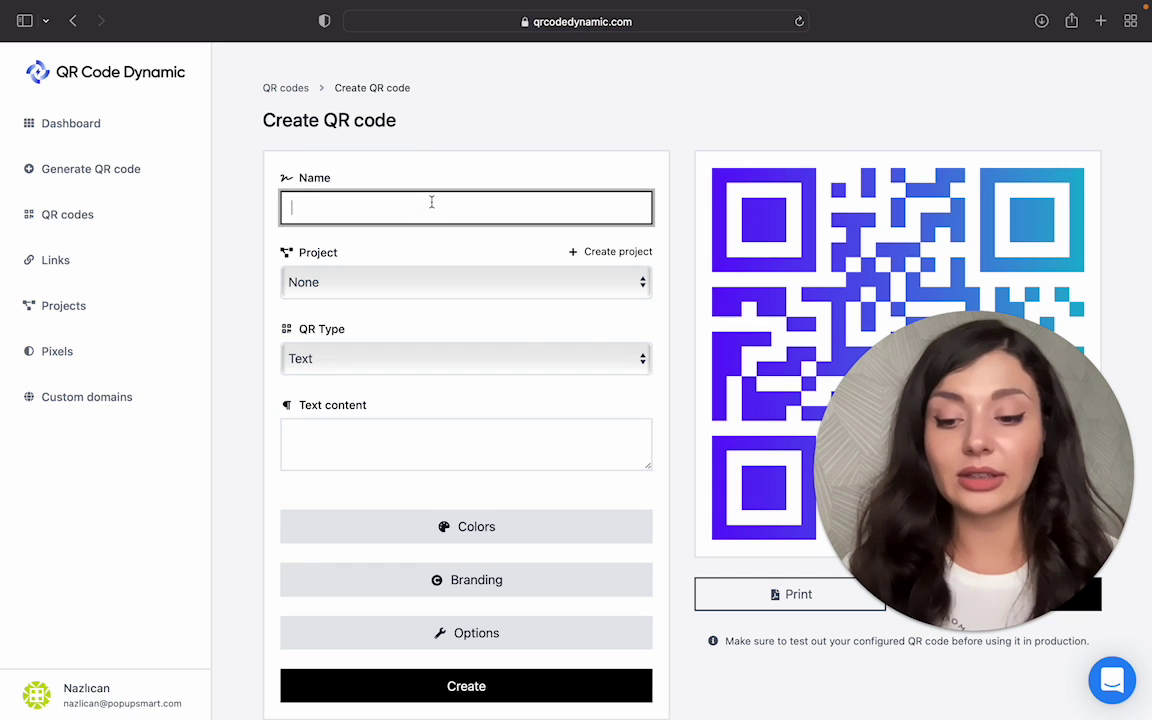
pyautogui.write('O')
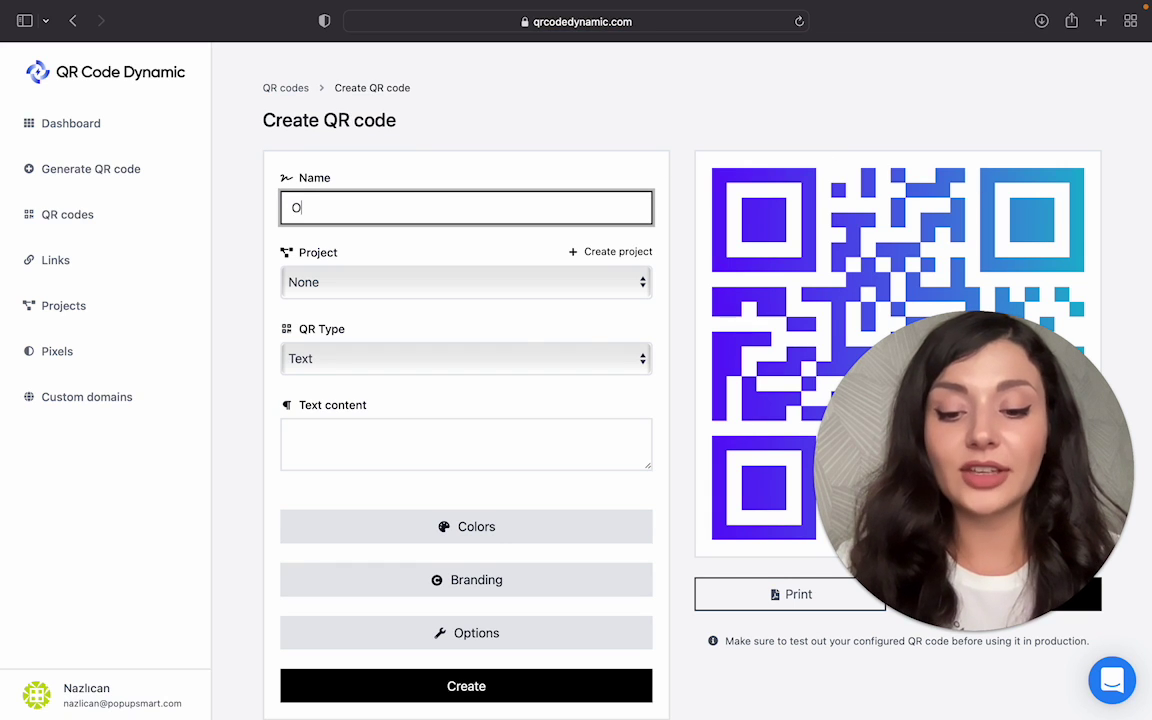
pyautogui.write('ffice')
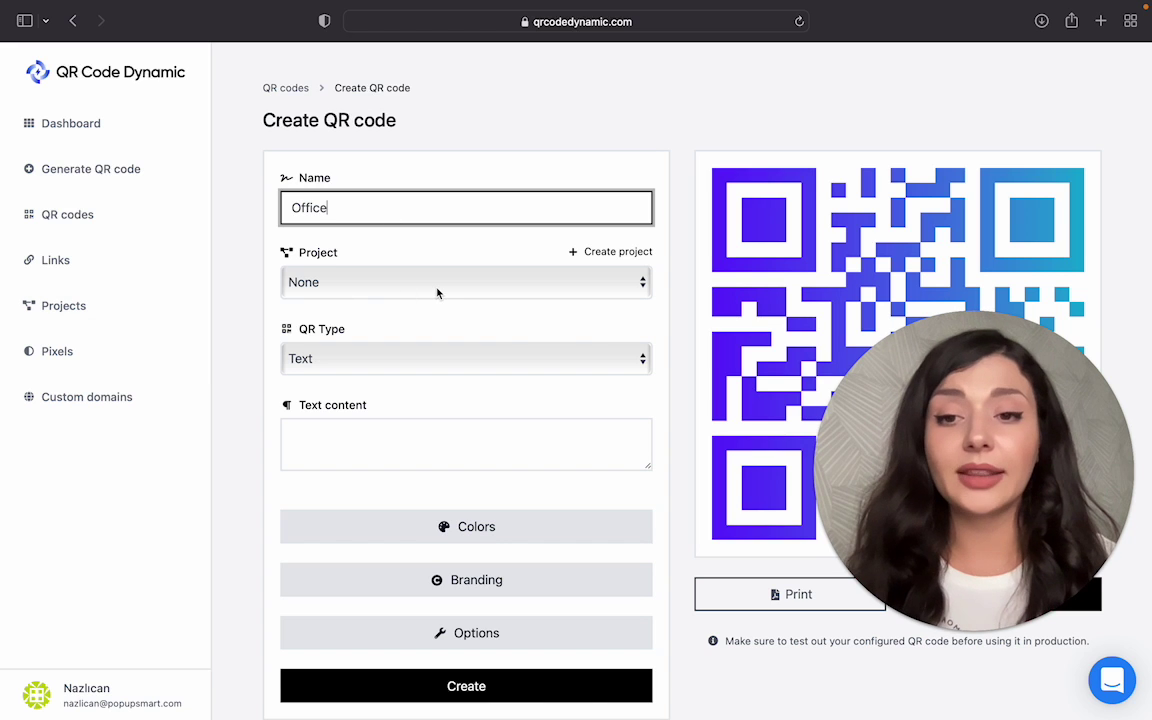
pyautogui.click(437, 290)
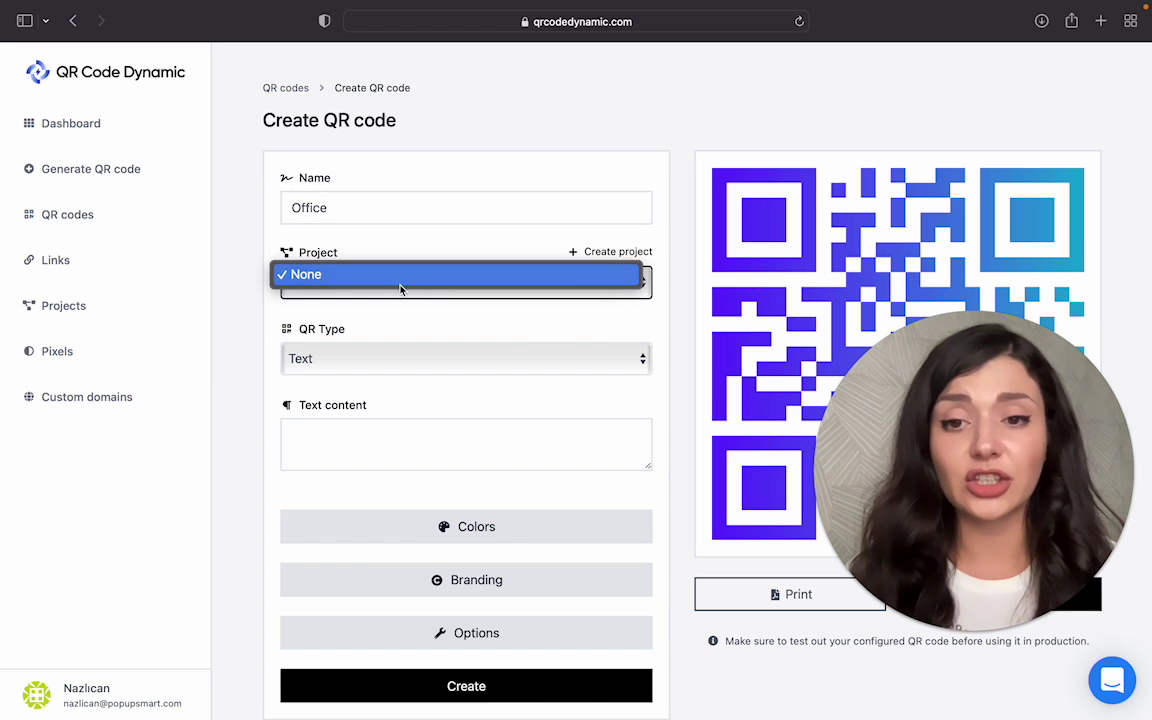
pyautogui.click(400, 286)
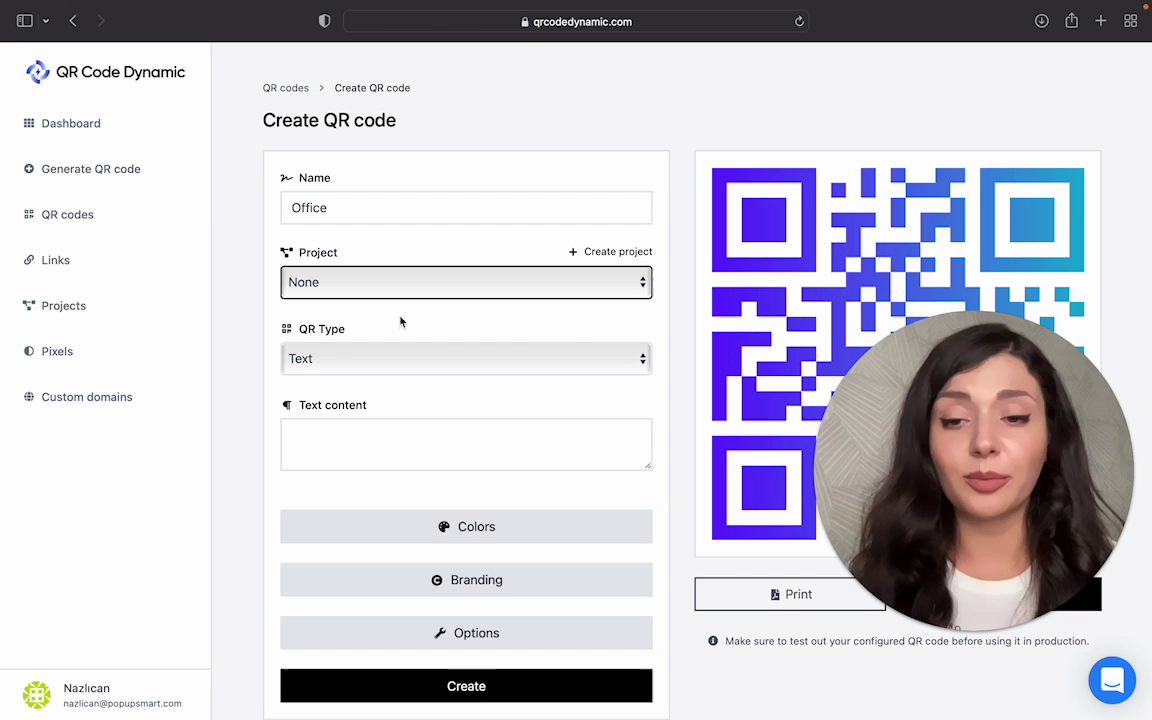
pyautogui.click(408, 365)
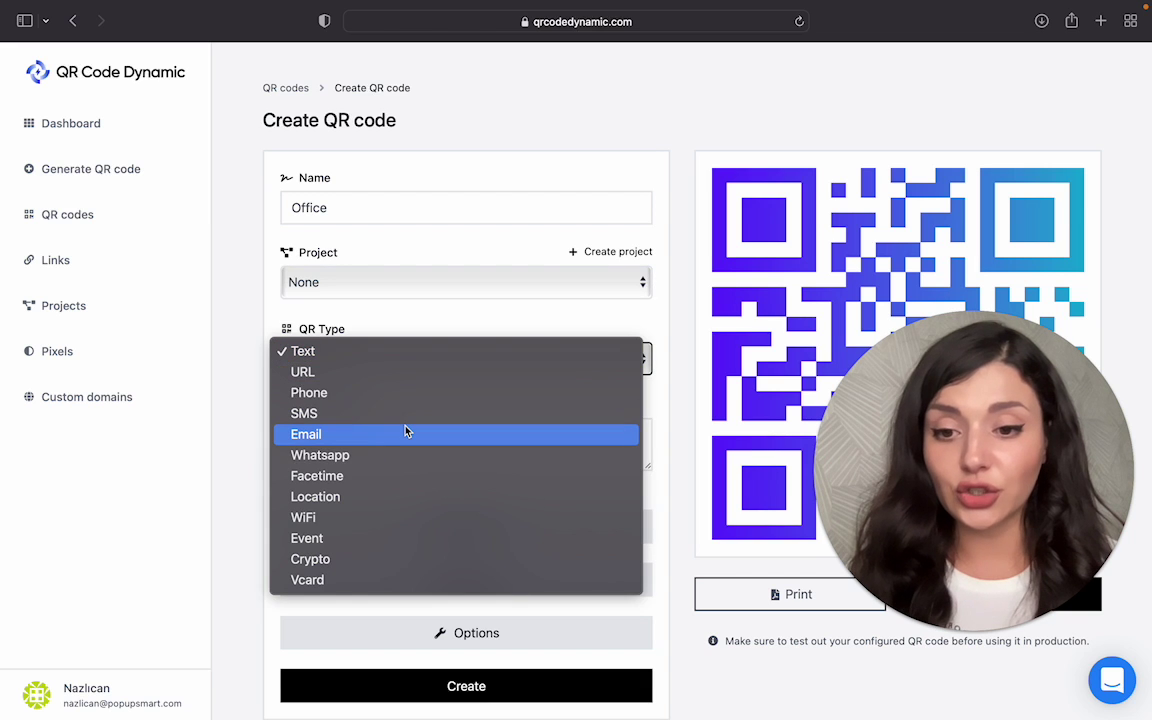
# Step: Make it a WiFi code with network name 567834251
pyautogui.press('Escape')
pyautogui.click(419, 498)
pyautogui.scroll(-1, 450, 452)
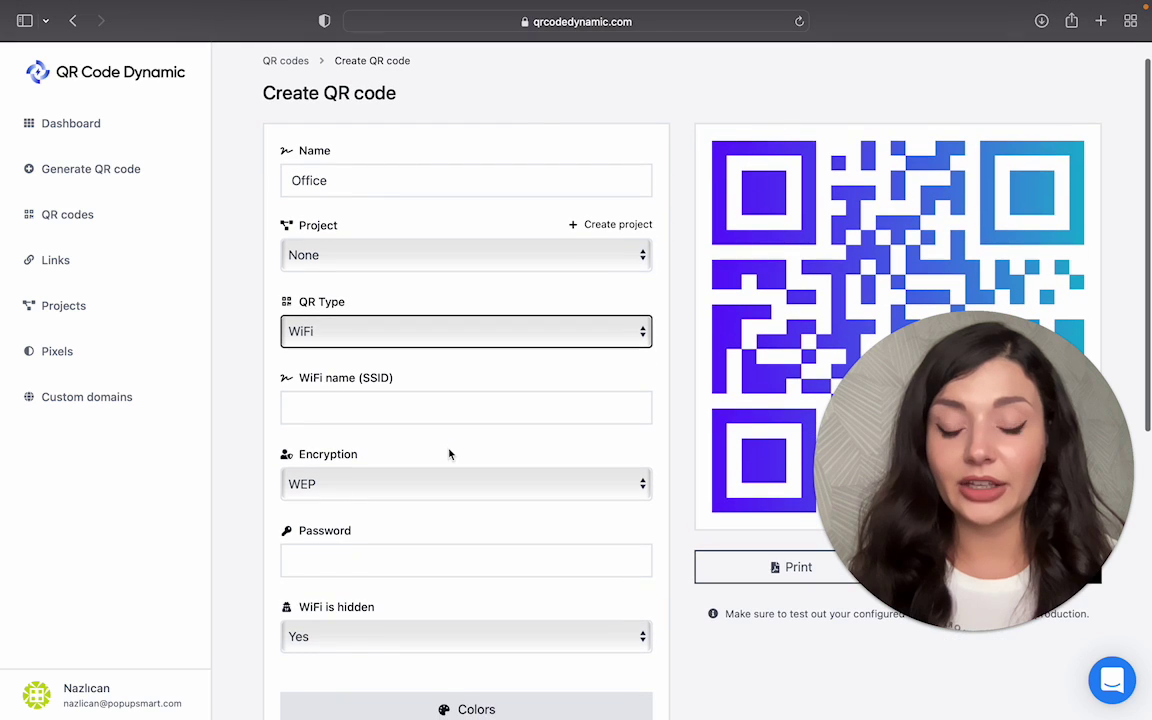
pyautogui.click(446, 411)
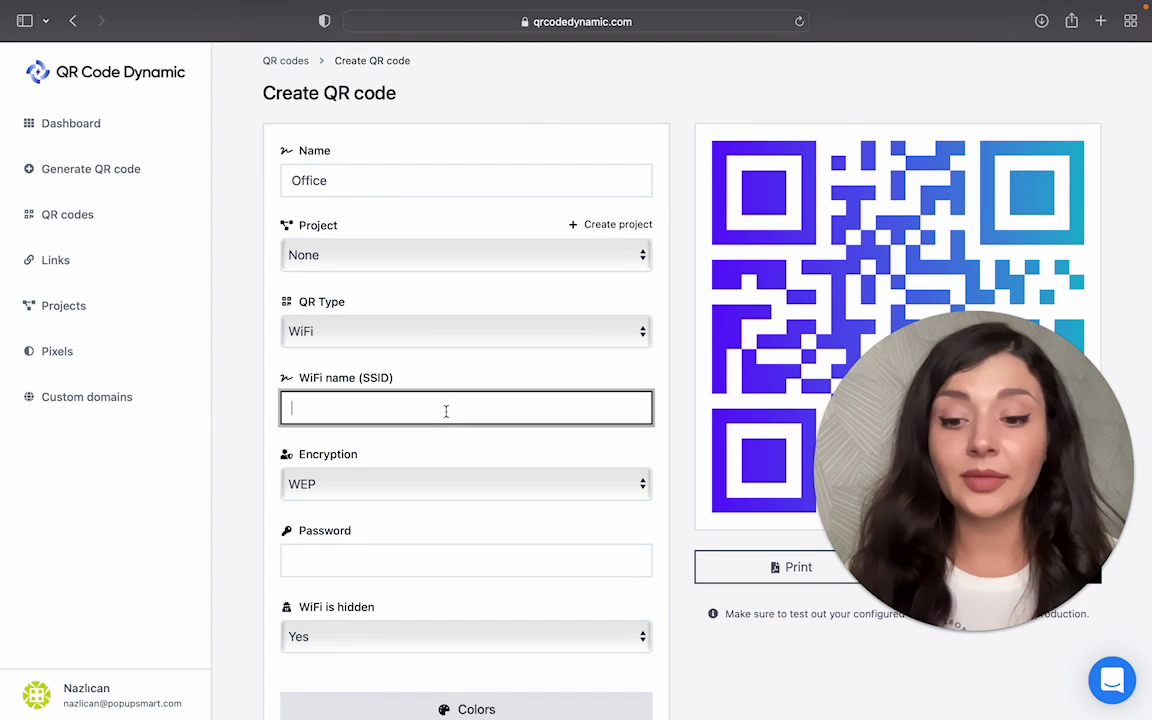
pyautogui.write('567')
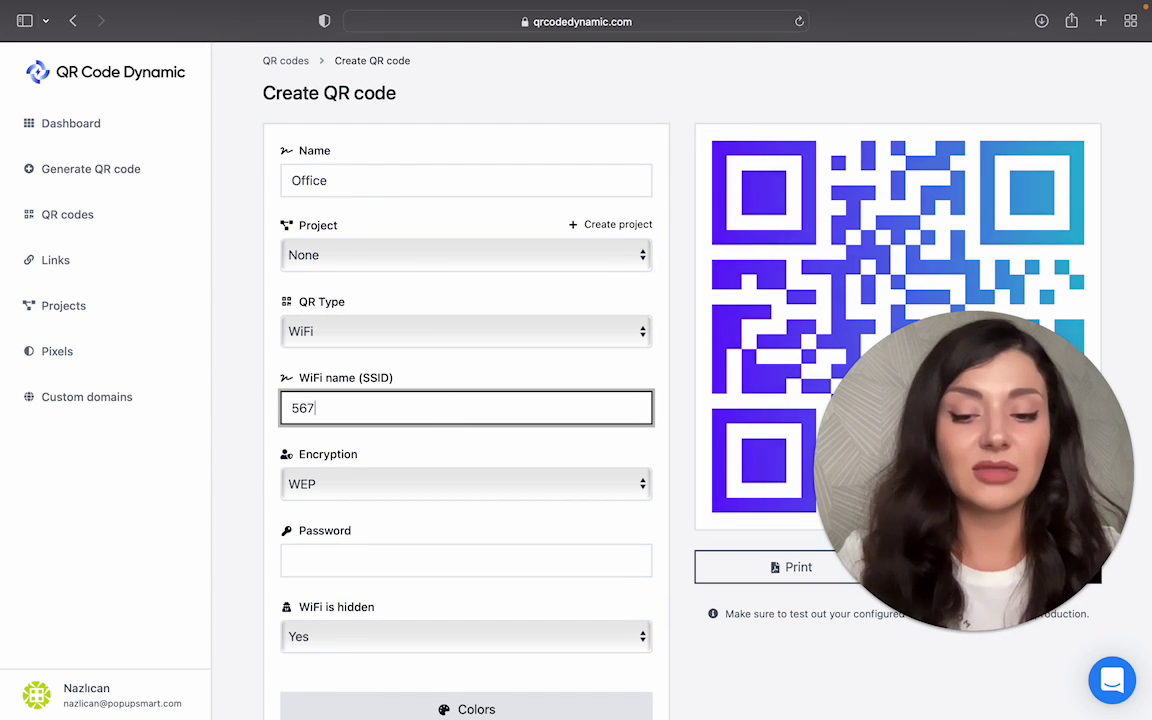
pyautogui.write('834251')
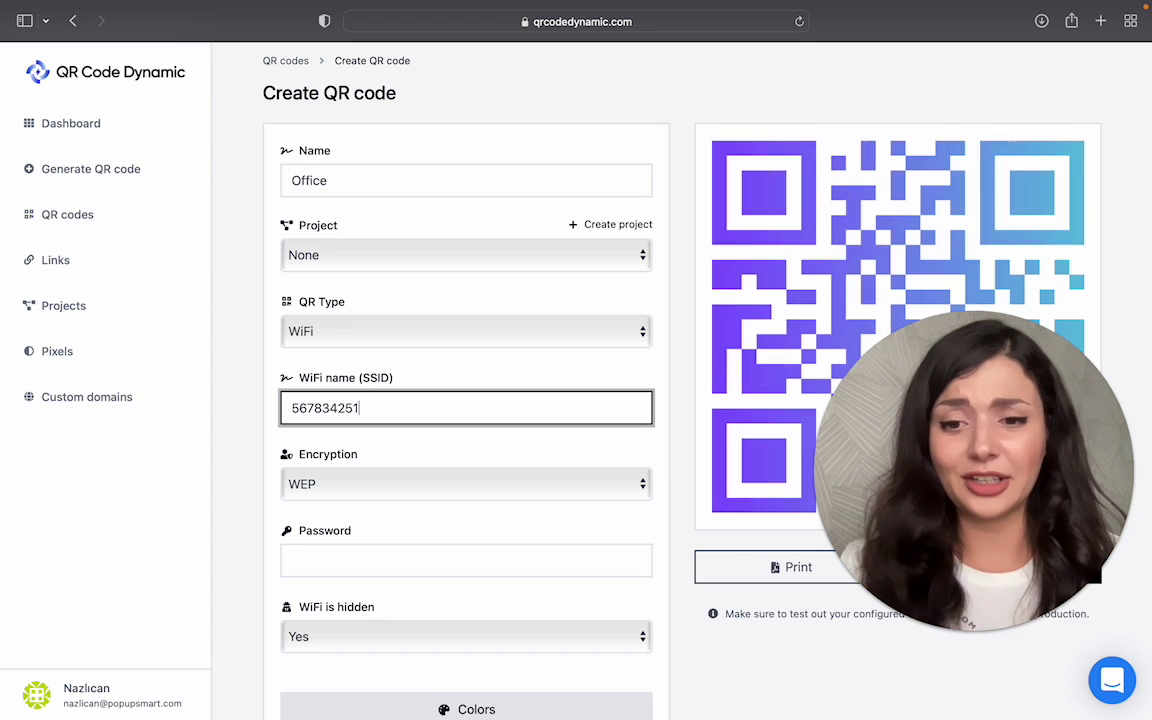
# Step: Set encryption to WPA/WPA2, enter the network password, and mark it not hidden
pyautogui.click(344, 489)
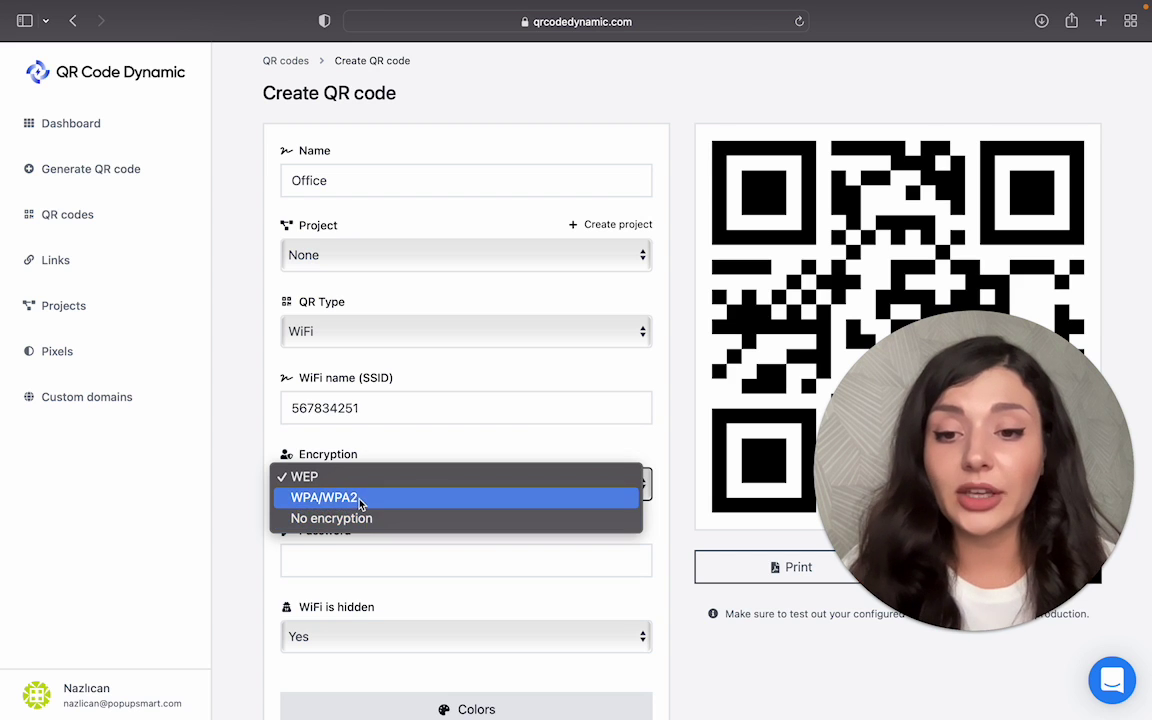
pyautogui.click(360, 499)
pyautogui.click(378, 559)
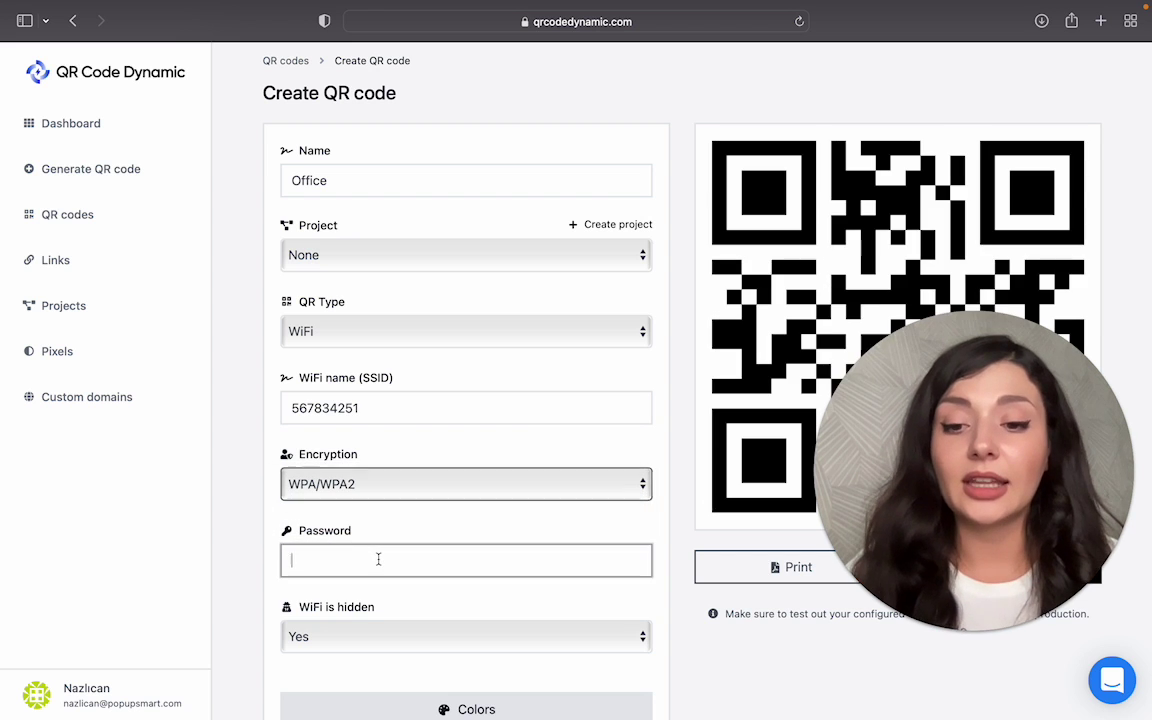
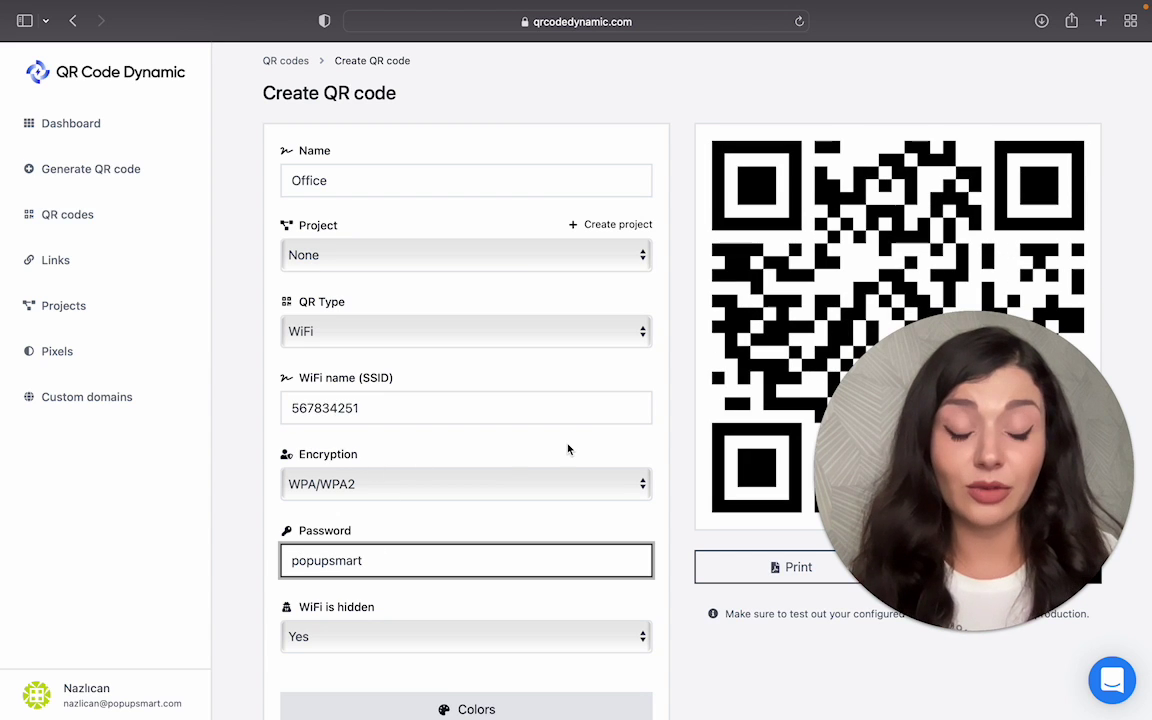
pyautogui.scroll(-2, 568, 449)
pyautogui.scroll(-1, 568, 449)
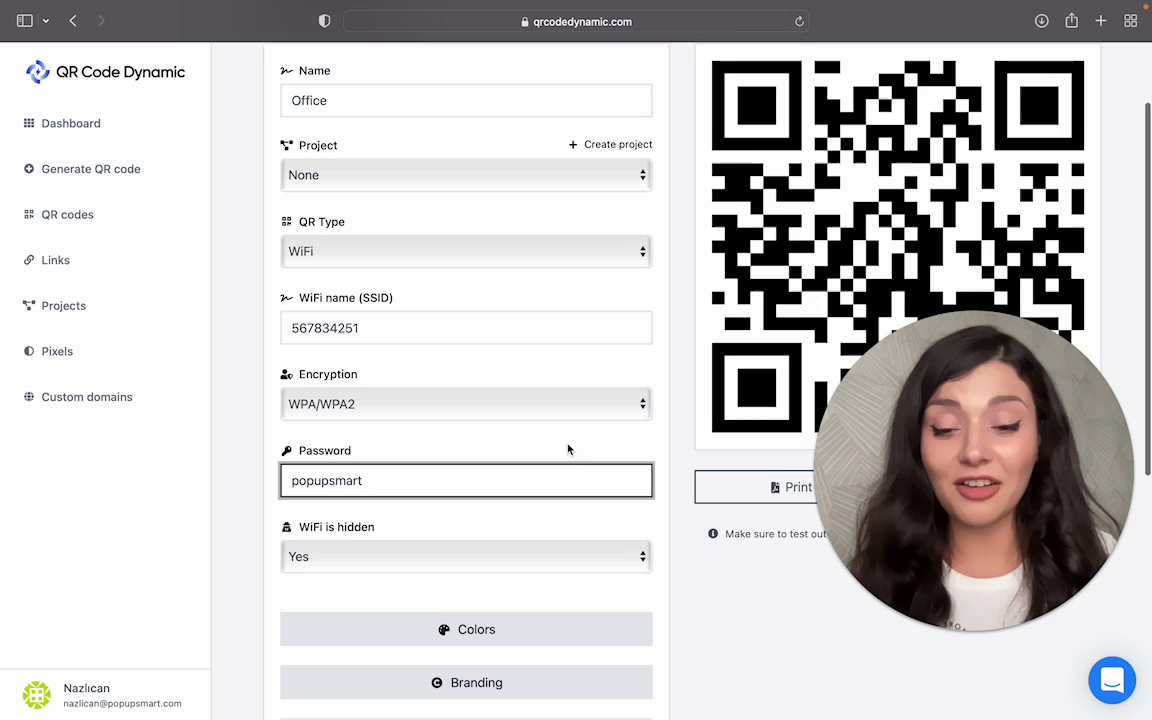
pyautogui.click(564, 522)
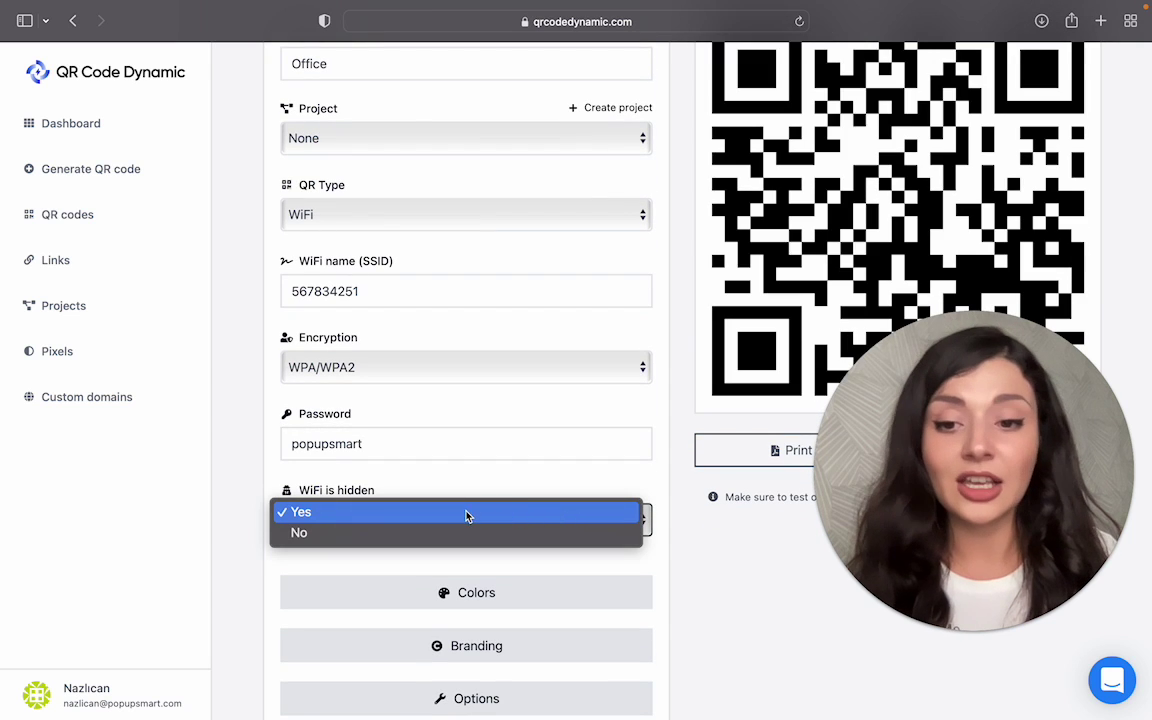
pyautogui.click(453, 538)
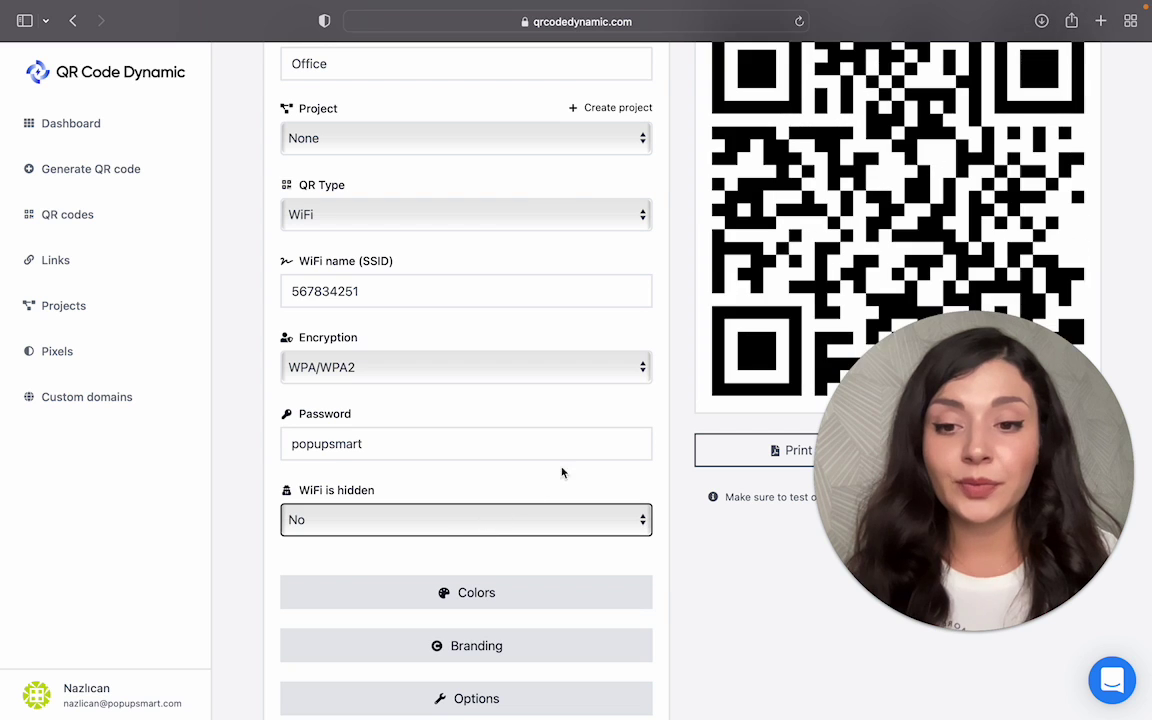
pyautogui.scroll(2, 576, 453)
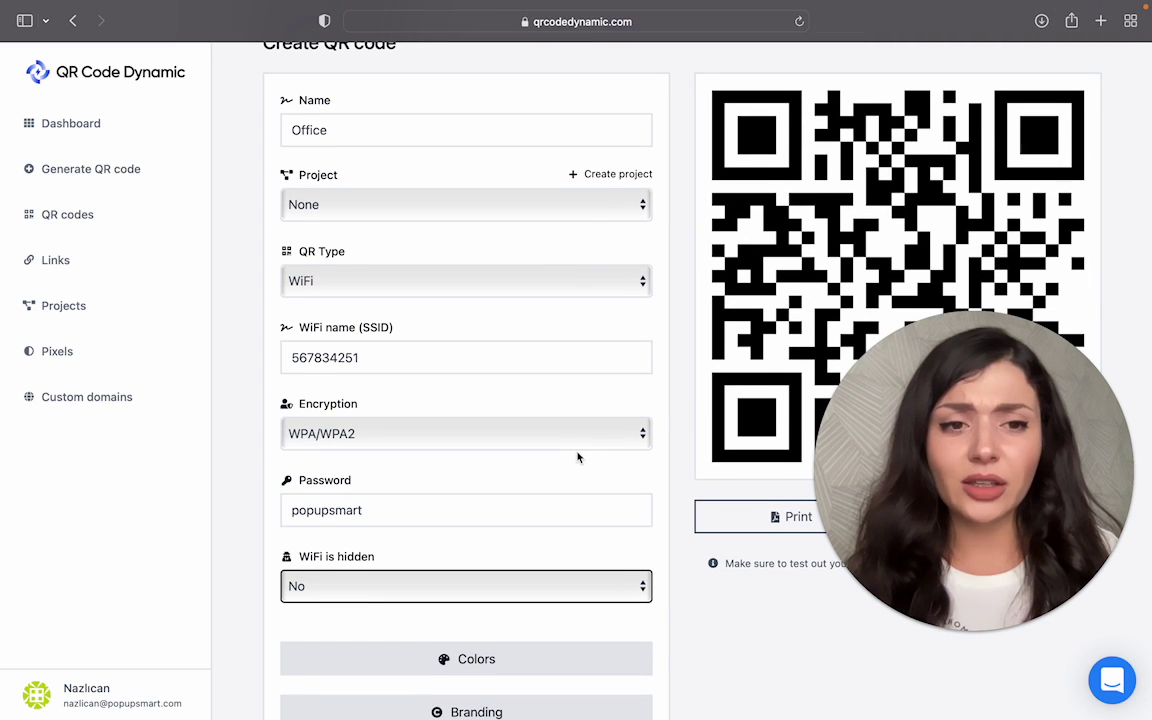
pyautogui.scroll(-5, 577, 457)
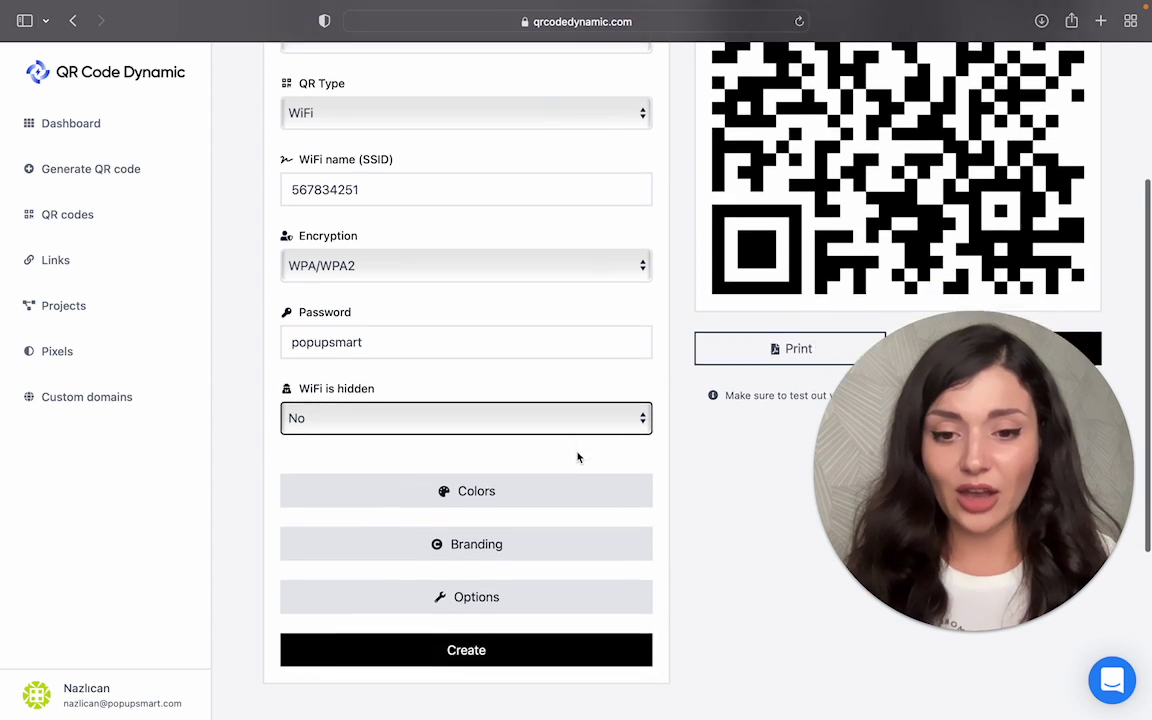
# Step: Switch the foreground fill to a gradient with teal first colour and blue second colour
pyautogui.click(578, 448)
pyautogui.scroll(-3, 530, 490)
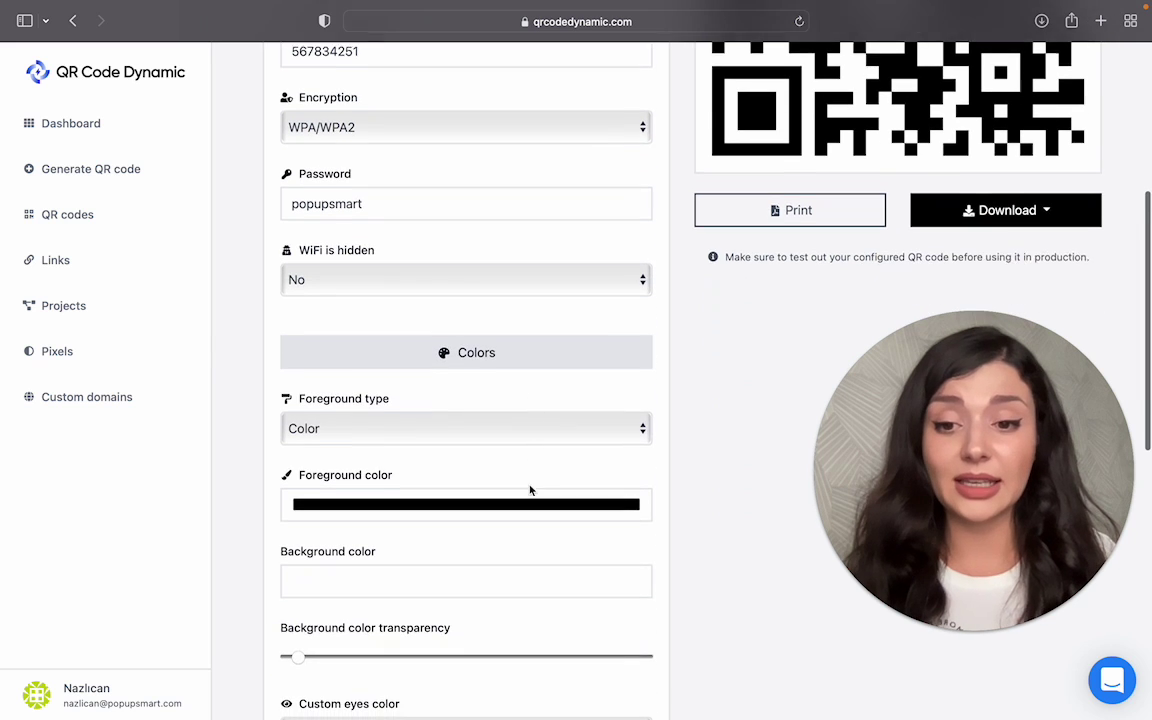
pyautogui.click(517, 401)
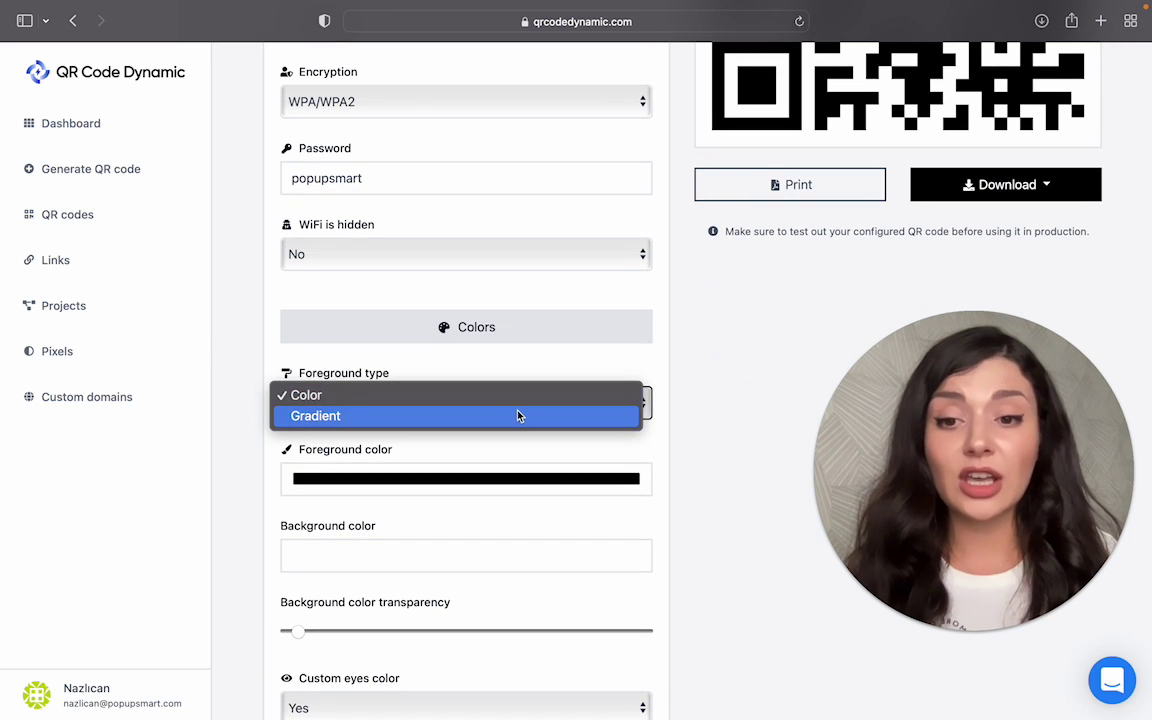
pyautogui.click(518, 414)
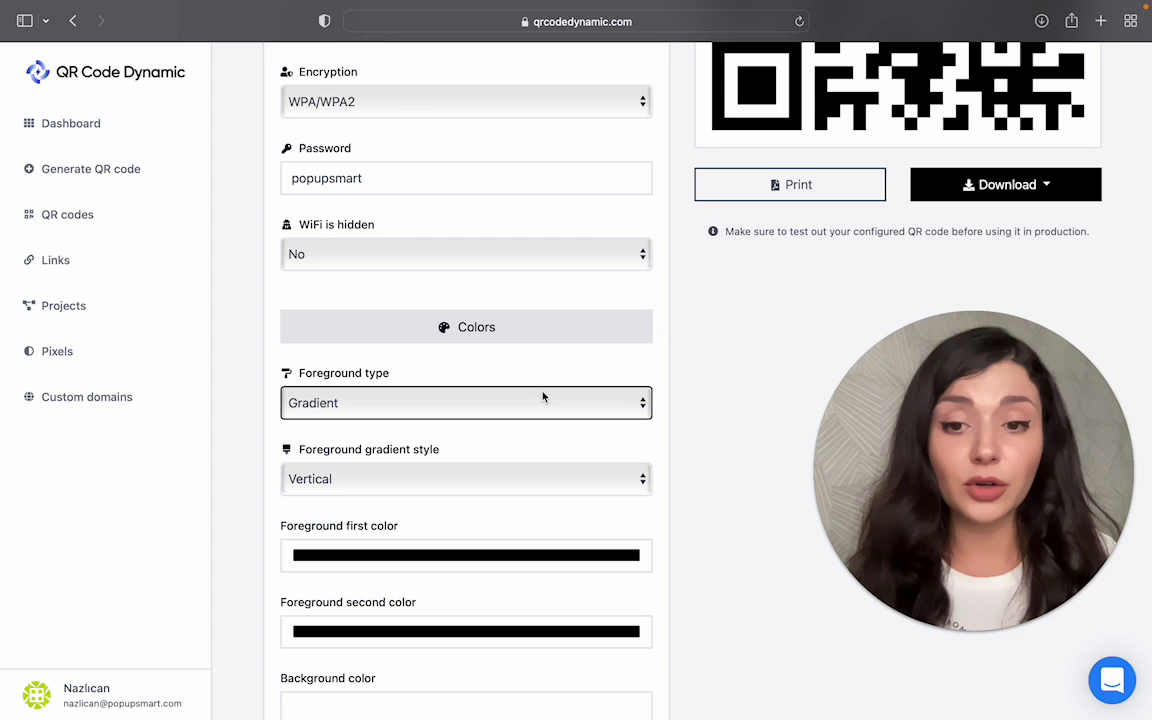
pyautogui.scroll(-2, 522, 497)
pyautogui.click(514, 475)
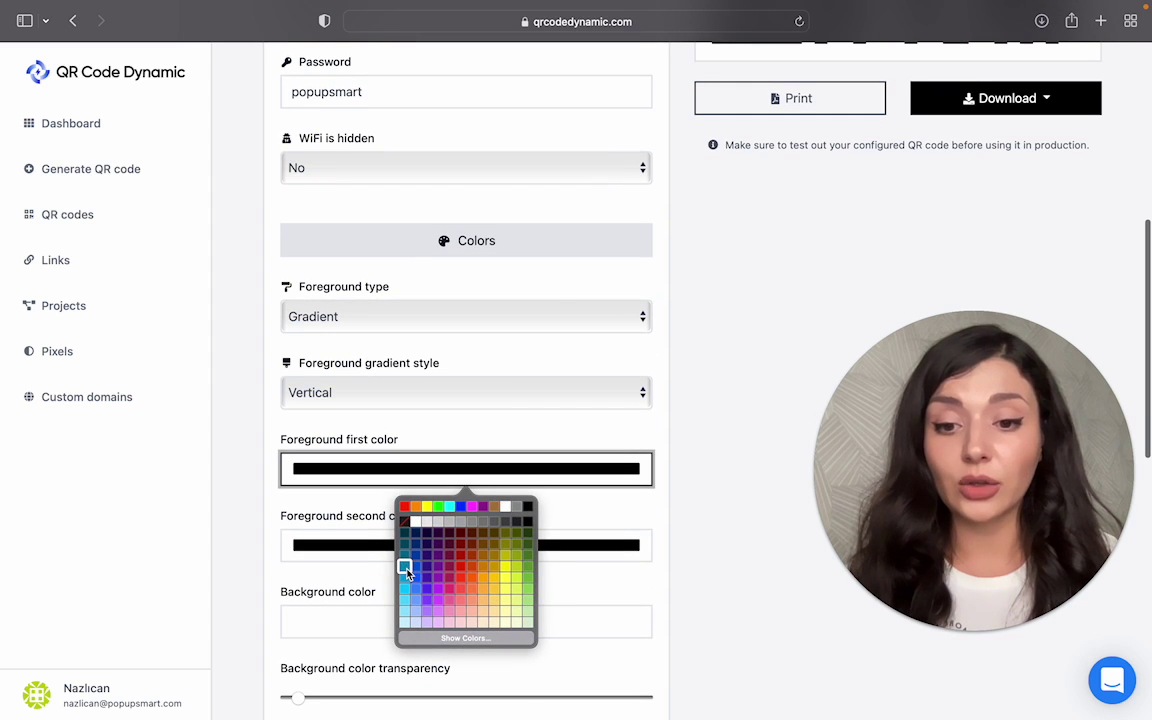
pyautogui.click(415, 568)
pyautogui.click(441, 547)
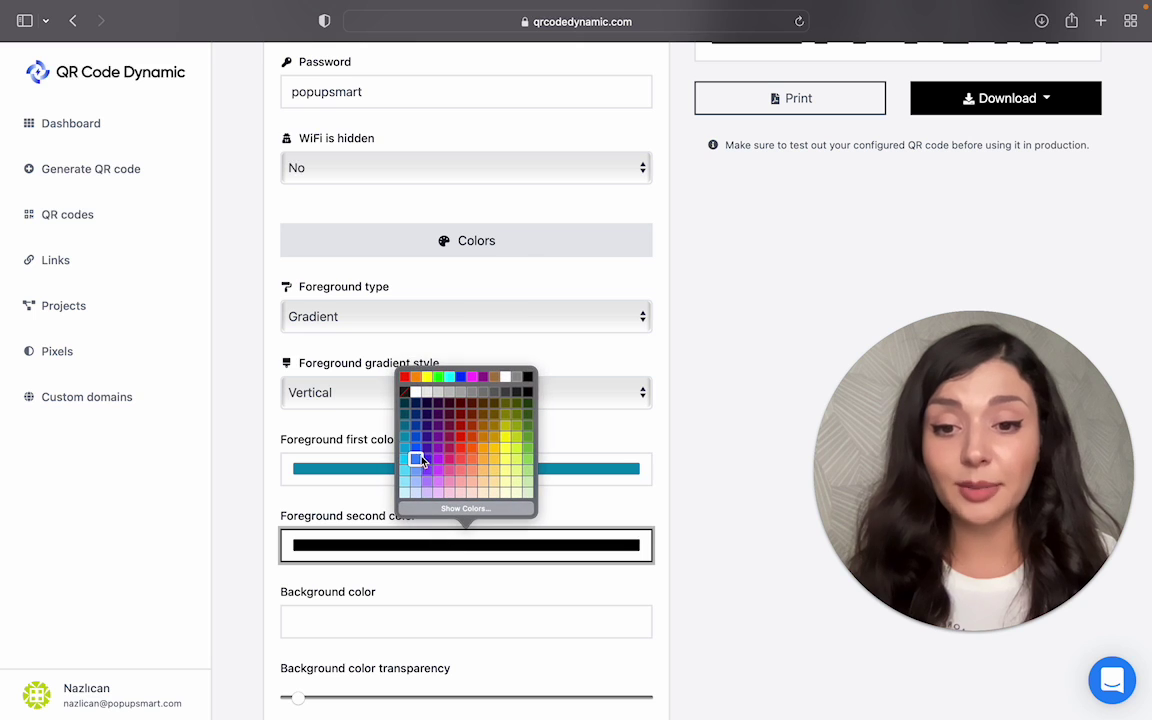
pyautogui.click(416, 451)
pyautogui.scroll(8, 555, 547)
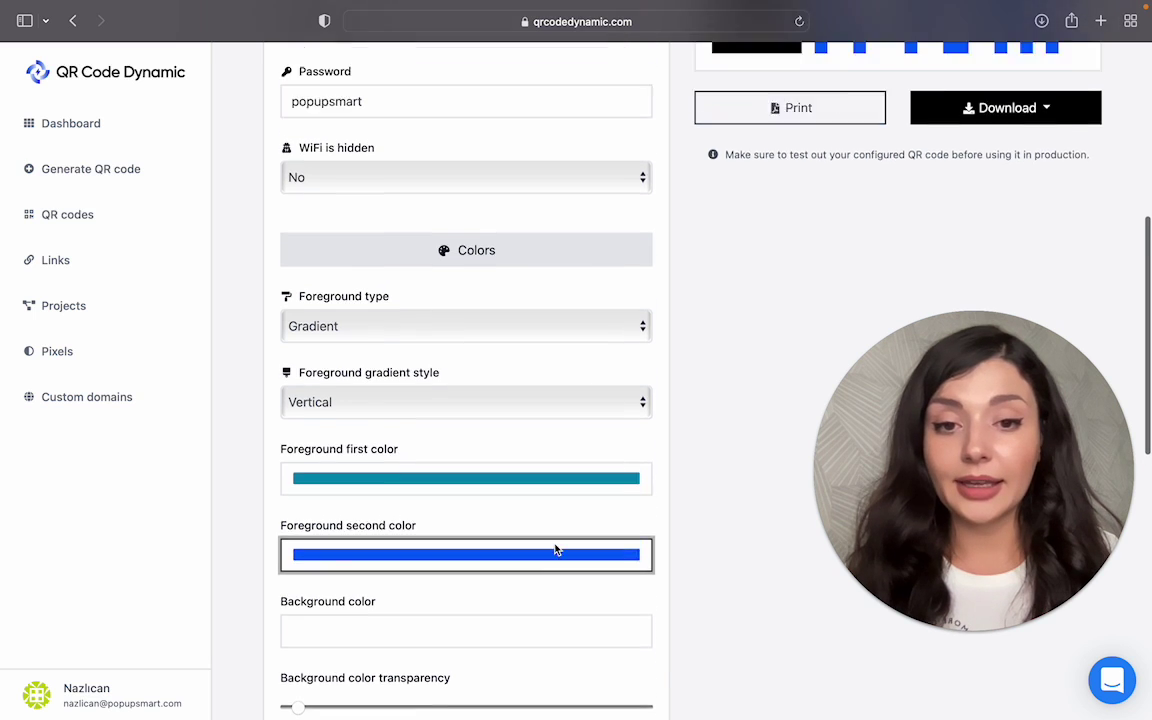
# Step: Set Eyes inner color to the dark navy palette swatch
pyautogui.scroll(-9, 555, 545)
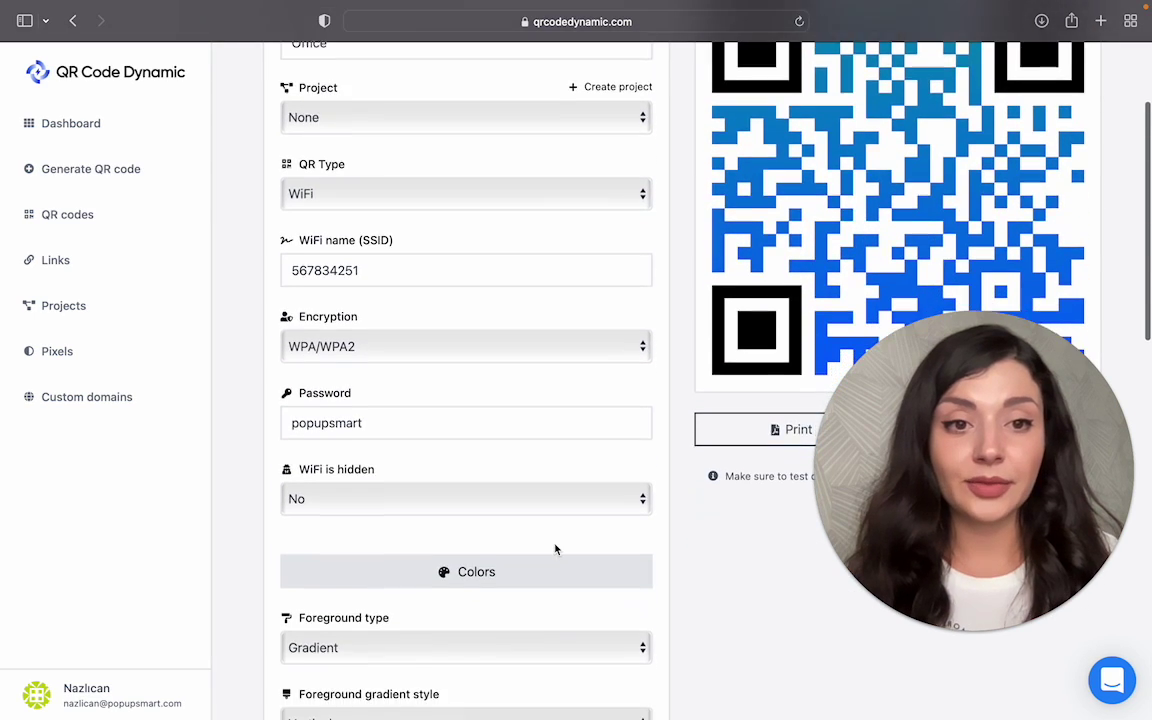
pyautogui.scroll(-3, 556, 549)
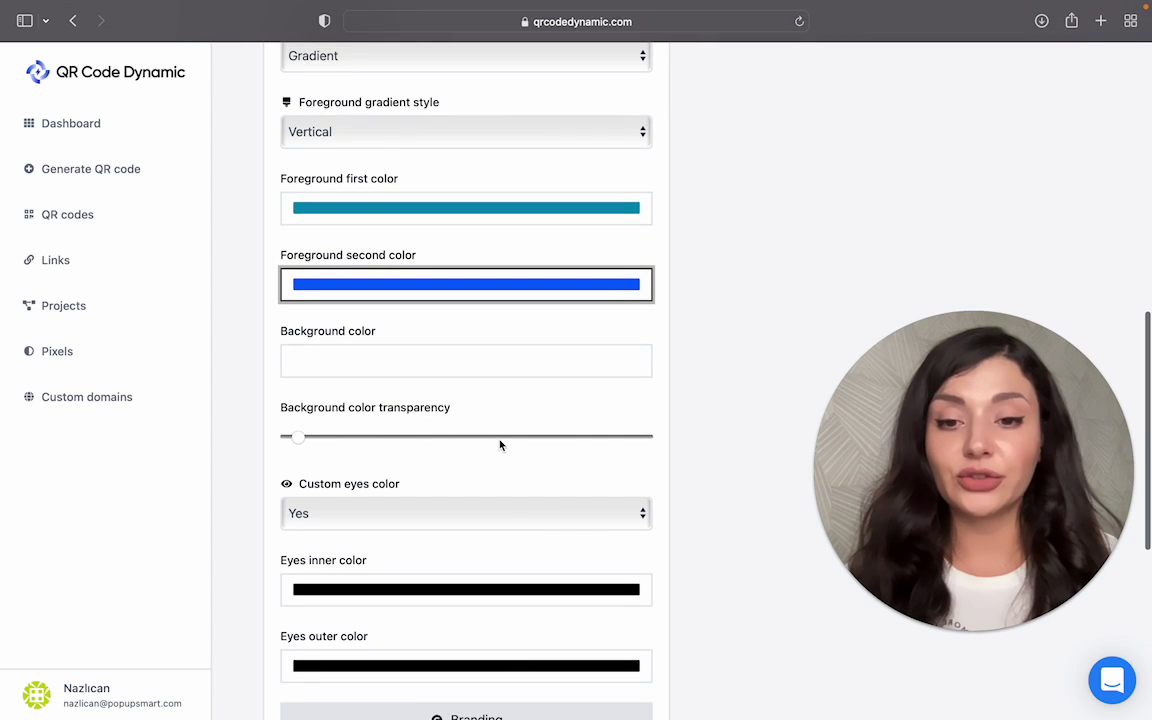
pyautogui.scroll(1, 508, 430)
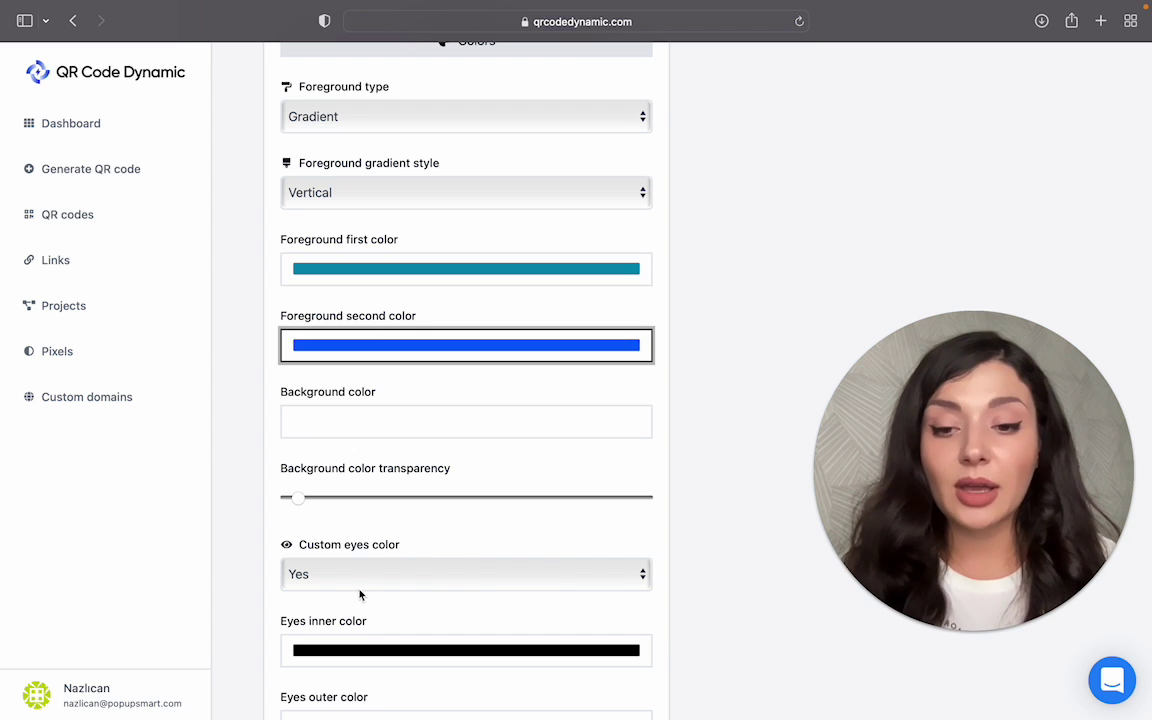
pyautogui.scroll(8, 733, 319)
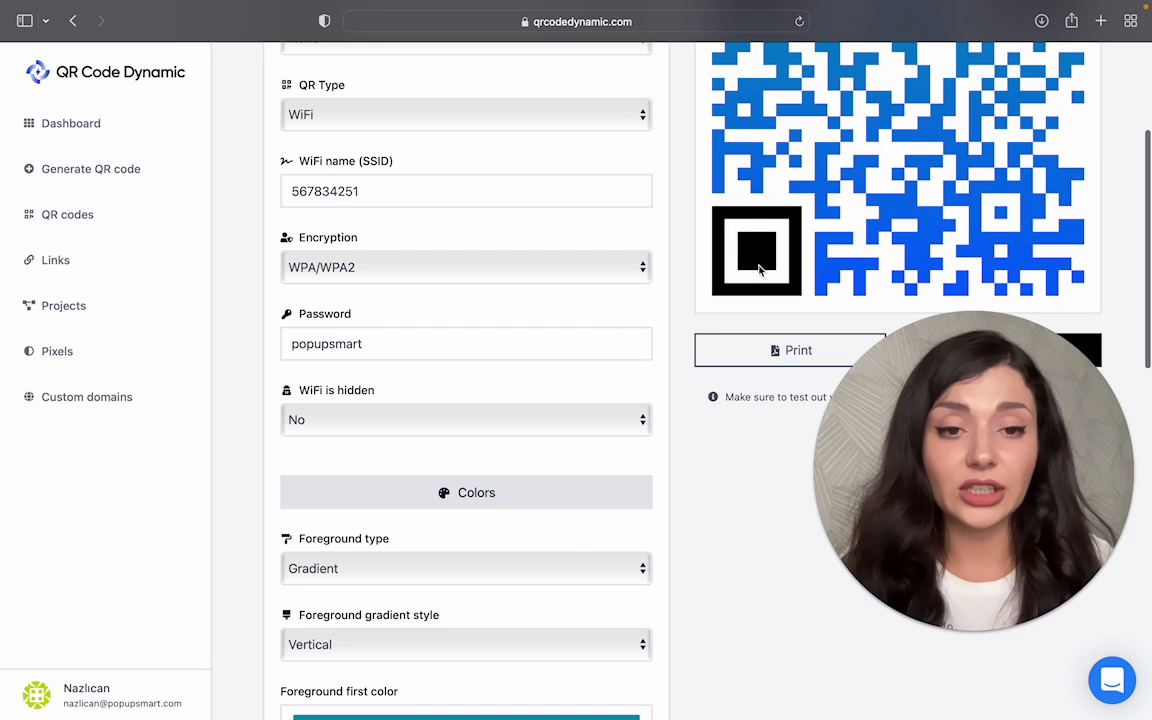
pyautogui.scroll(-6, 676, 527)
pyautogui.scroll(-2, 676, 527)
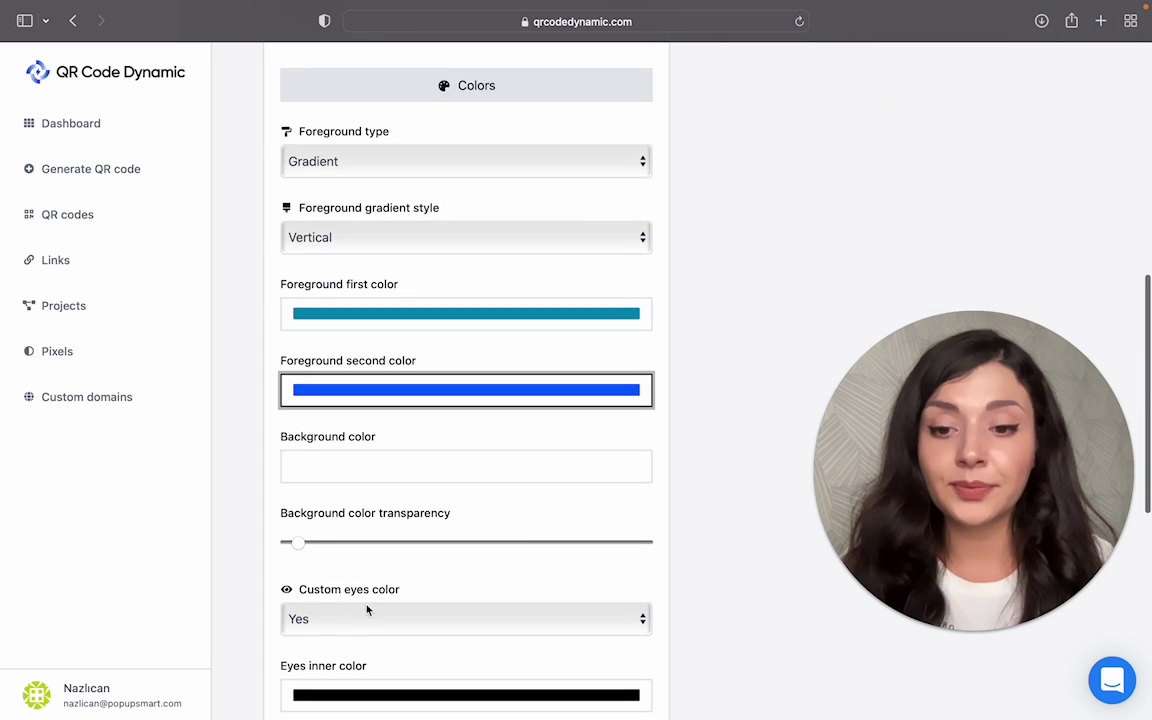
pyautogui.click(378, 694)
pyautogui.click(424, 584)
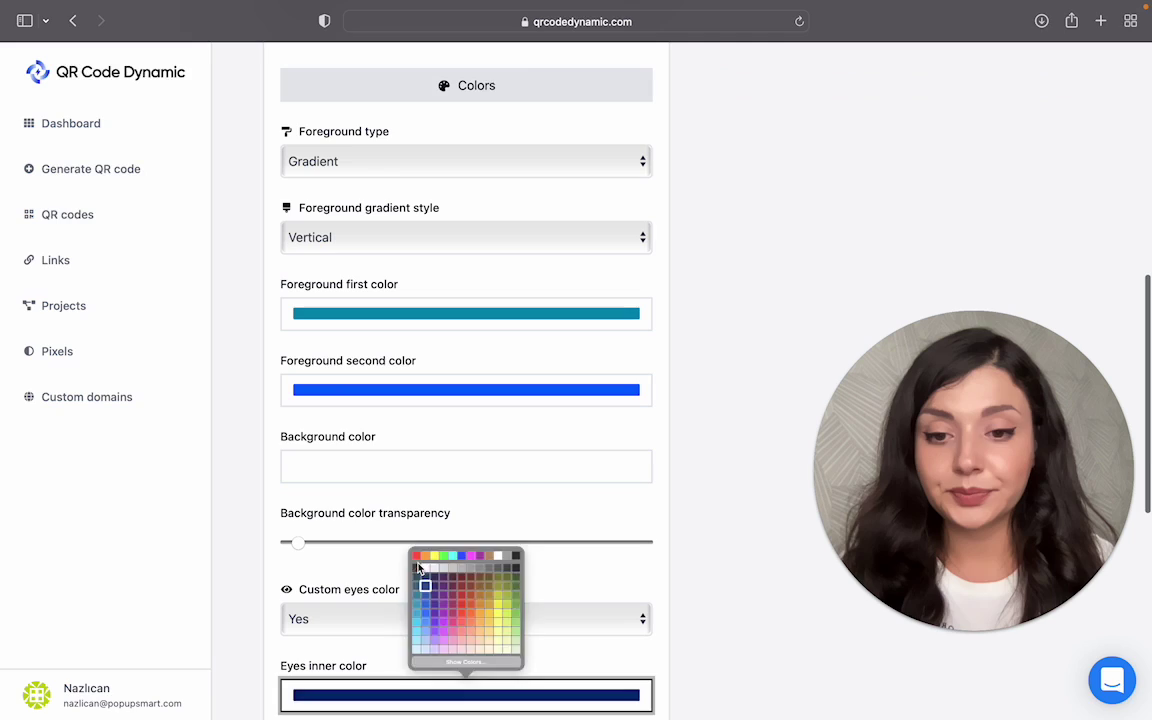
pyautogui.scroll(10, 684, 360)
pyautogui.scroll(-14, 684, 363)
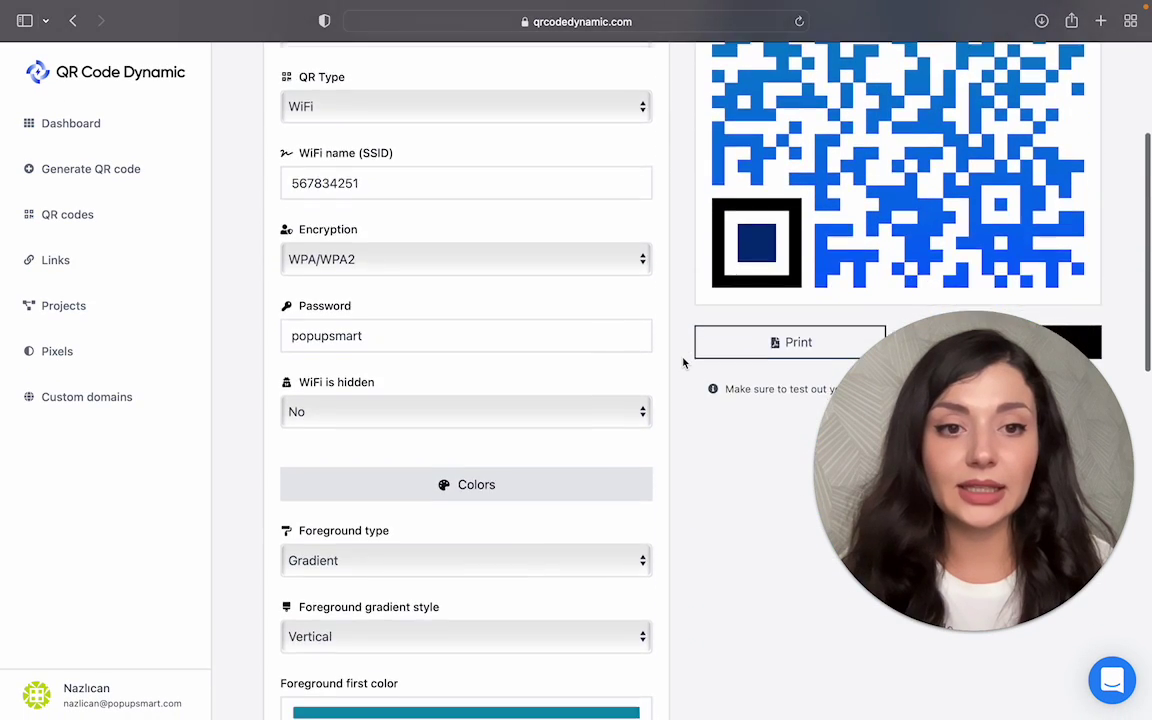
pyautogui.scroll(4, 684, 363)
# Step: Upload logo.png under Branding and drag Logo size to its maximum
pyautogui.scroll(1, 683, 363)
pyautogui.click(578, 329)
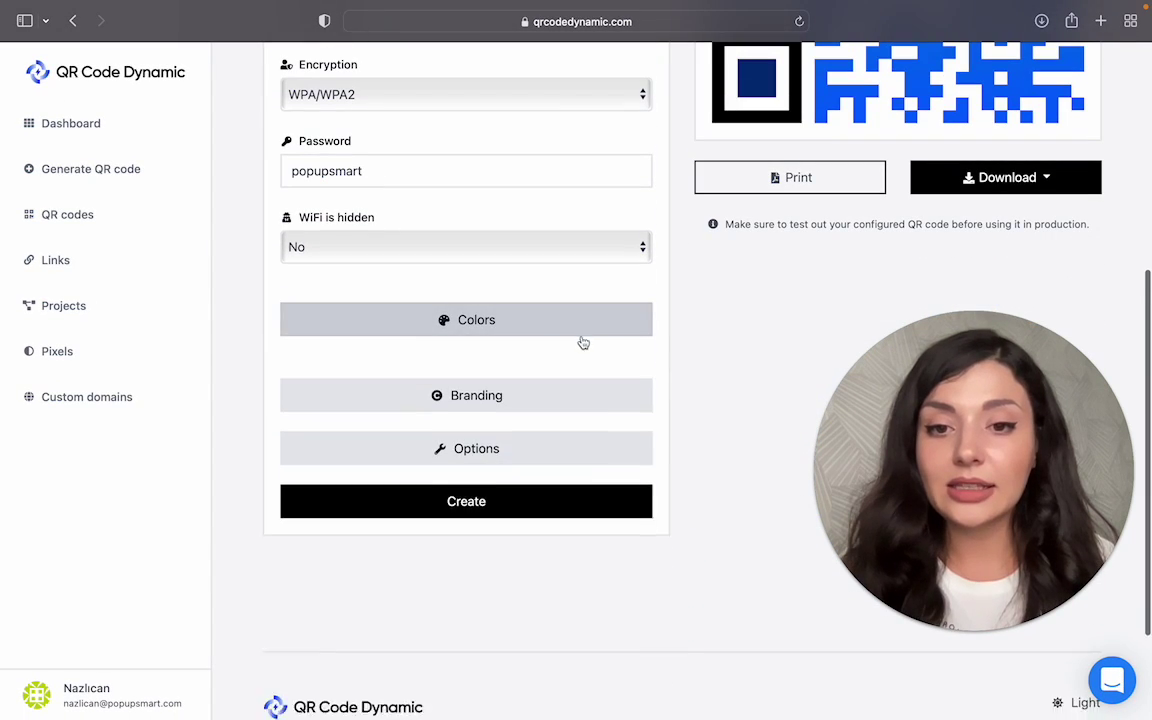
pyautogui.click(594, 374)
pyautogui.click(320, 443)
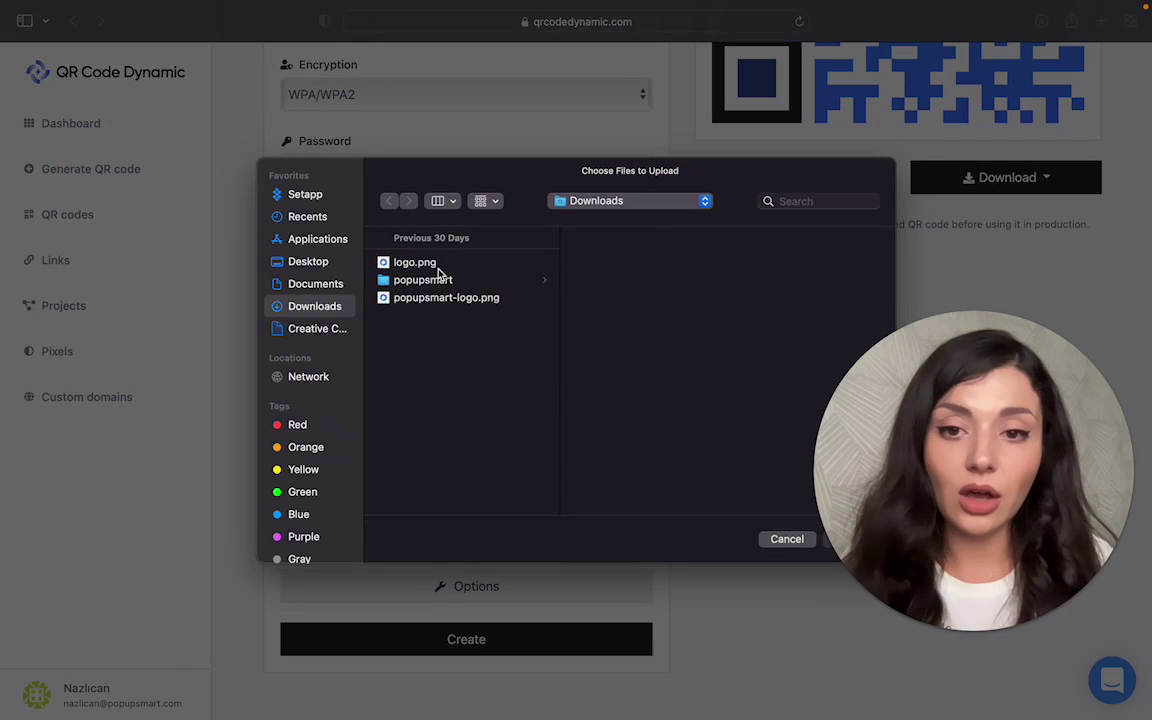
pyautogui.click(440, 265)
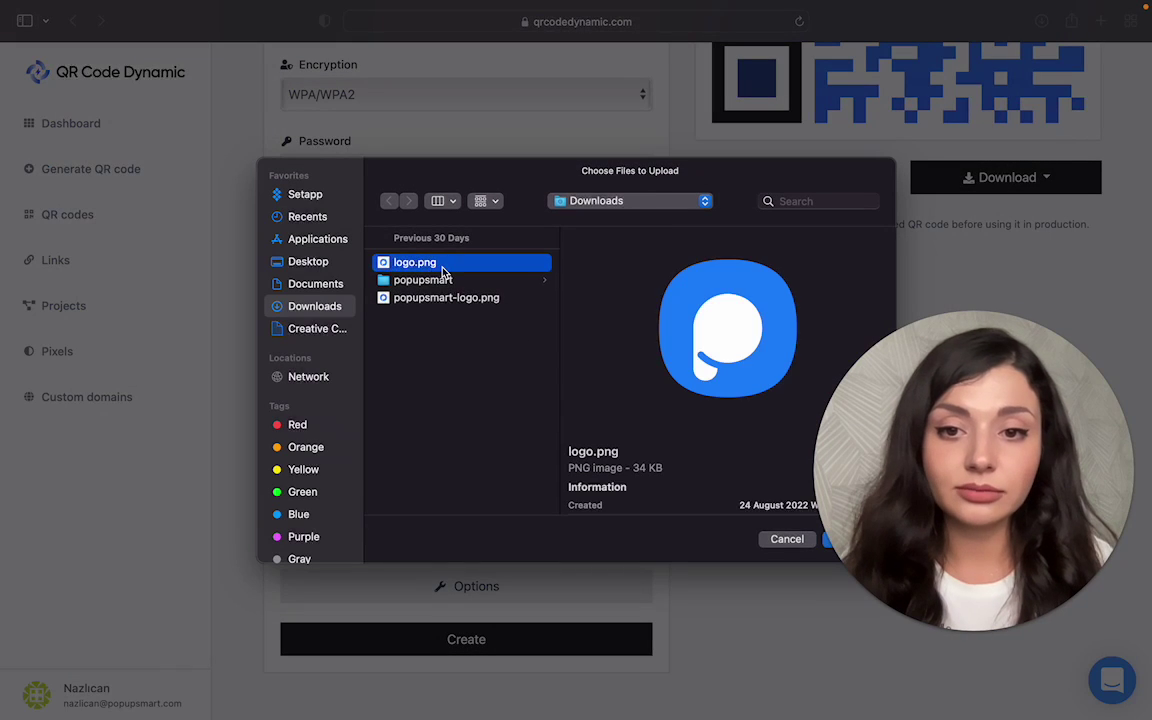
pyautogui.press('Return')
pyautogui.scroll(3, 555, 515)
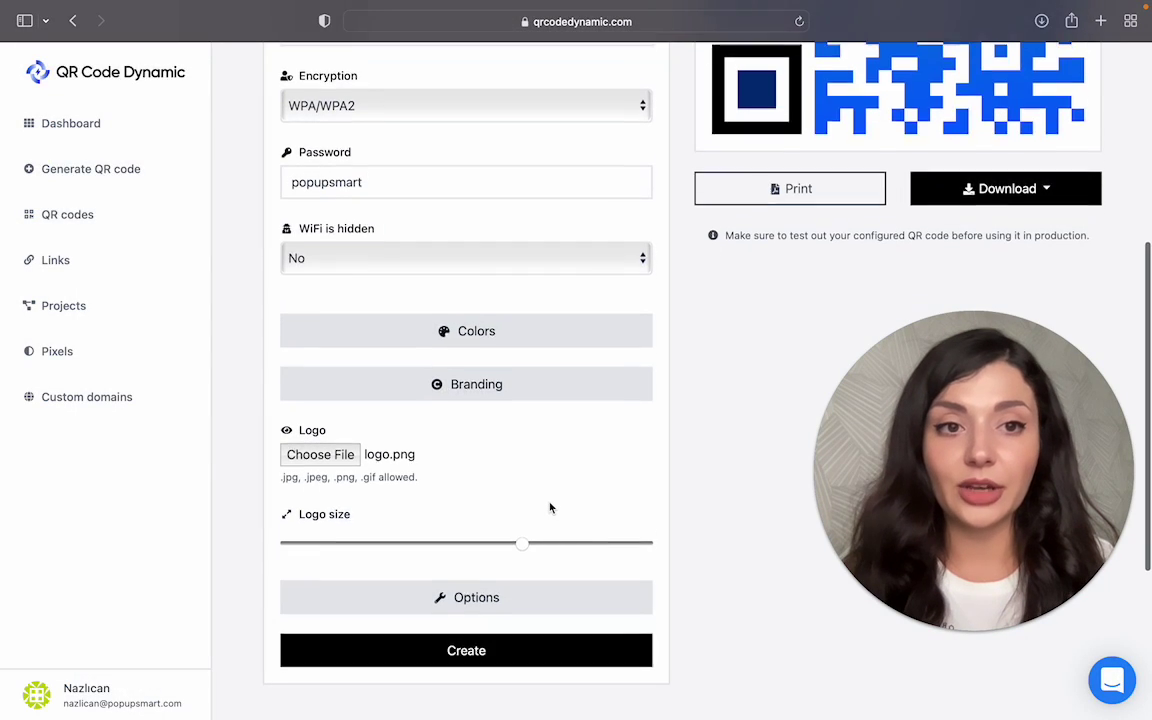
pyautogui.moveTo(522, 668); pyautogui.dragTo(699, 676)
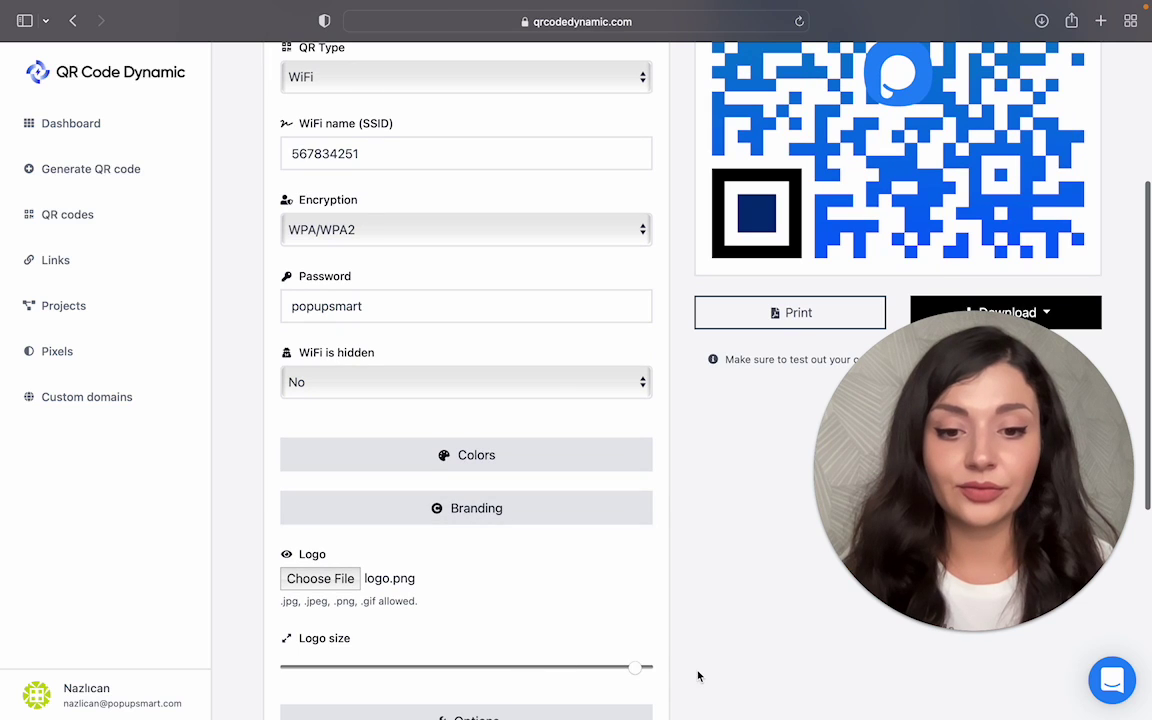
pyautogui.scroll(3, 663, 503)
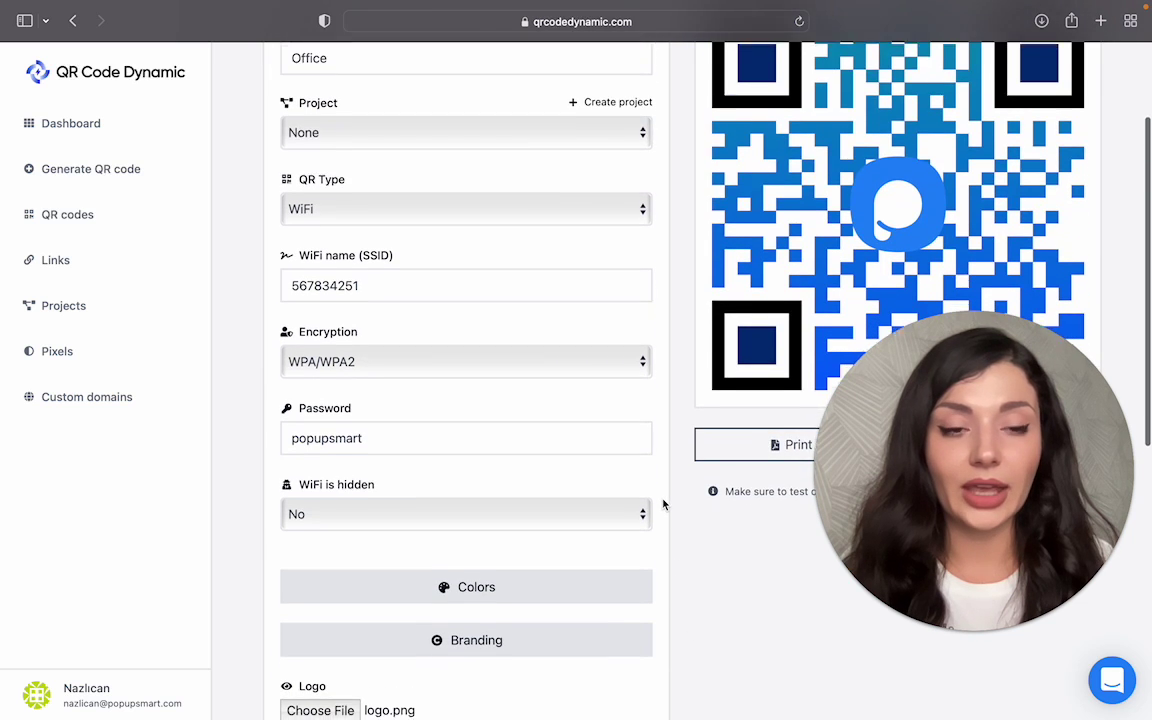
# Step: In Options, set Error correction capability to H - best (30%)
pyautogui.scroll(-4, 571, 463)
pyautogui.click(568, 458)
pyautogui.click(576, 507)
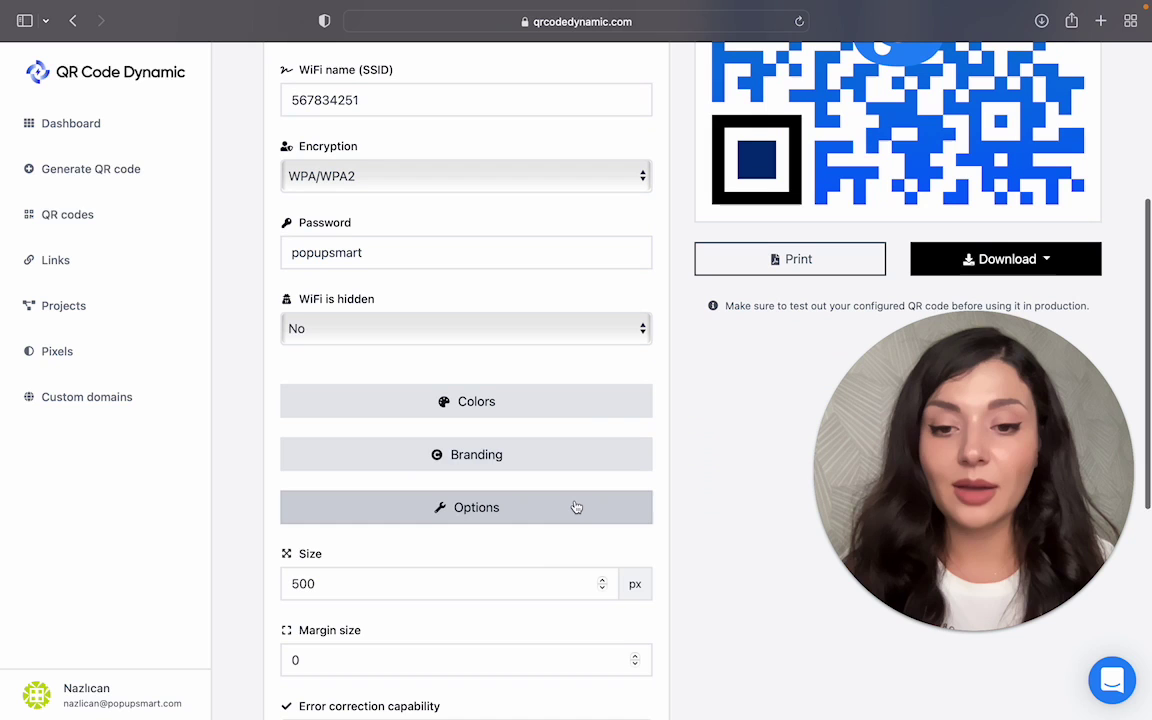
pyautogui.scroll(-3, 505, 660)
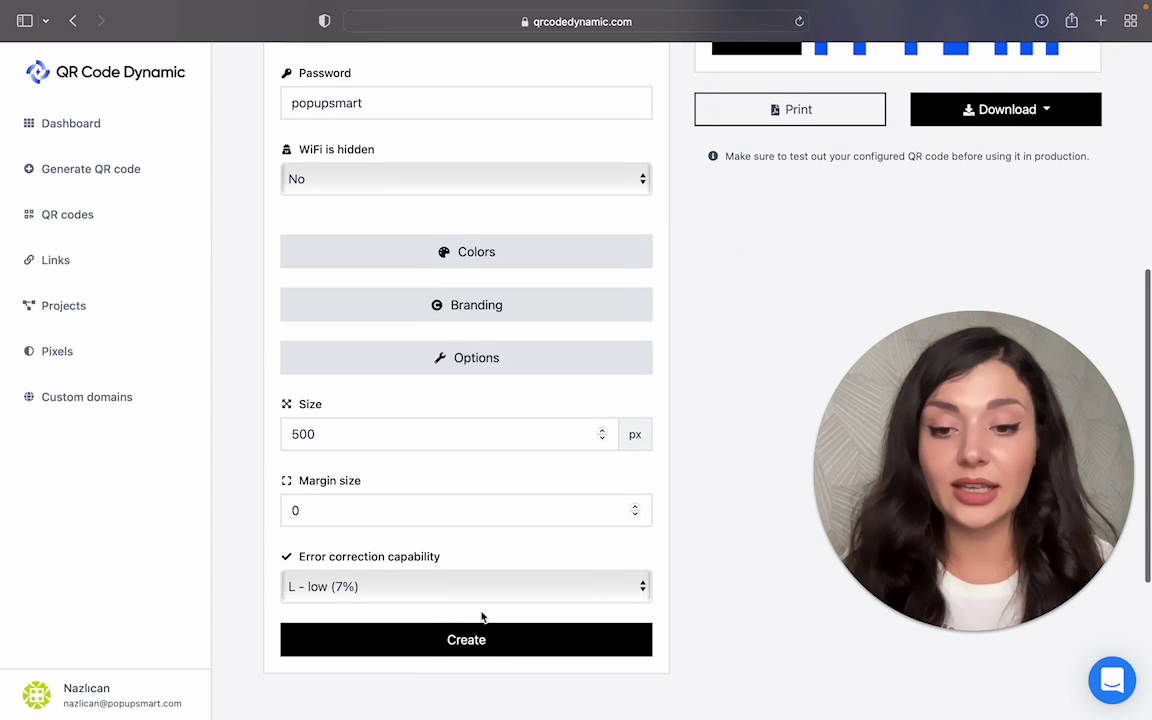
pyautogui.click(480, 590)
pyautogui.click(480, 641)
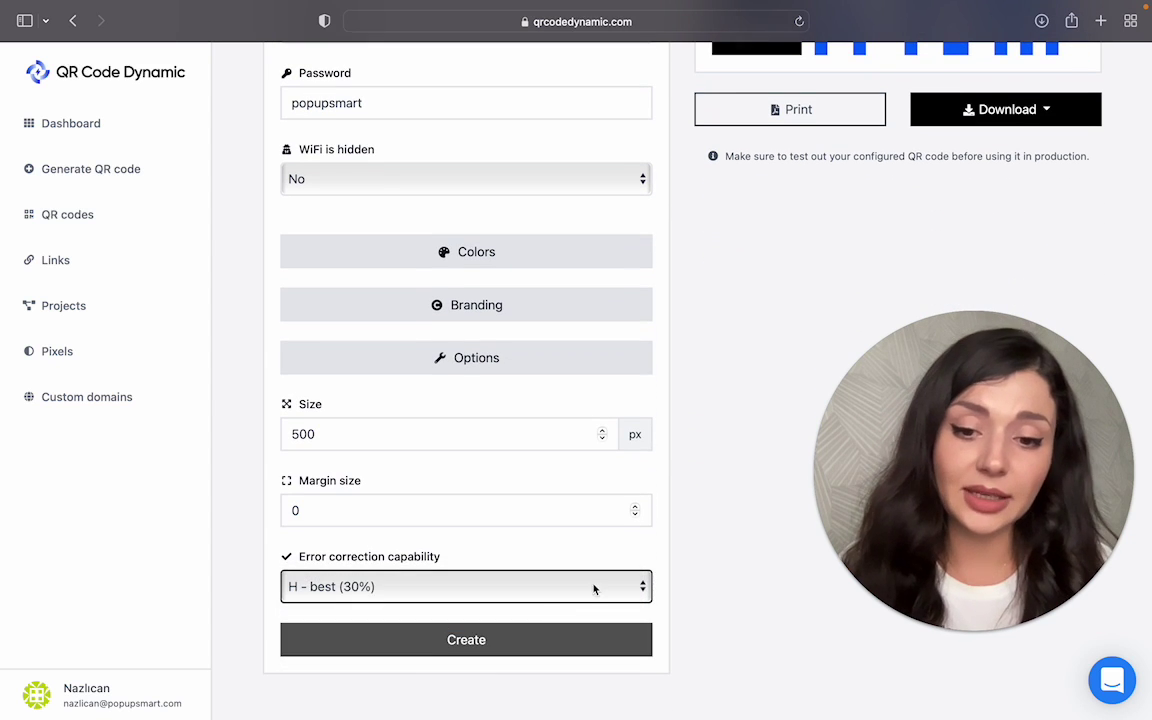
# Step: Create the Office code and view its SVG, PNG, JPG and WEBP download options
pyautogui.click(609, 643)
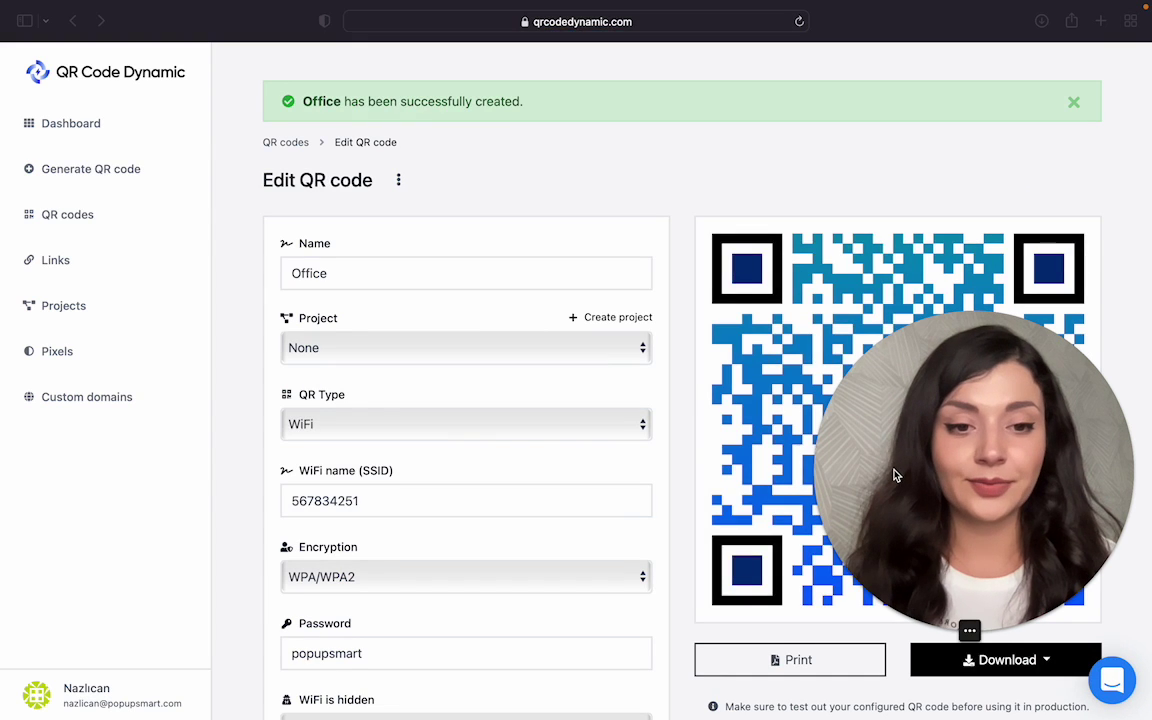
pyautogui.moveTo(895, 476); pyautogui.dragTo(100, 470)
pyautogui.scroll(-1, 1128, 474)
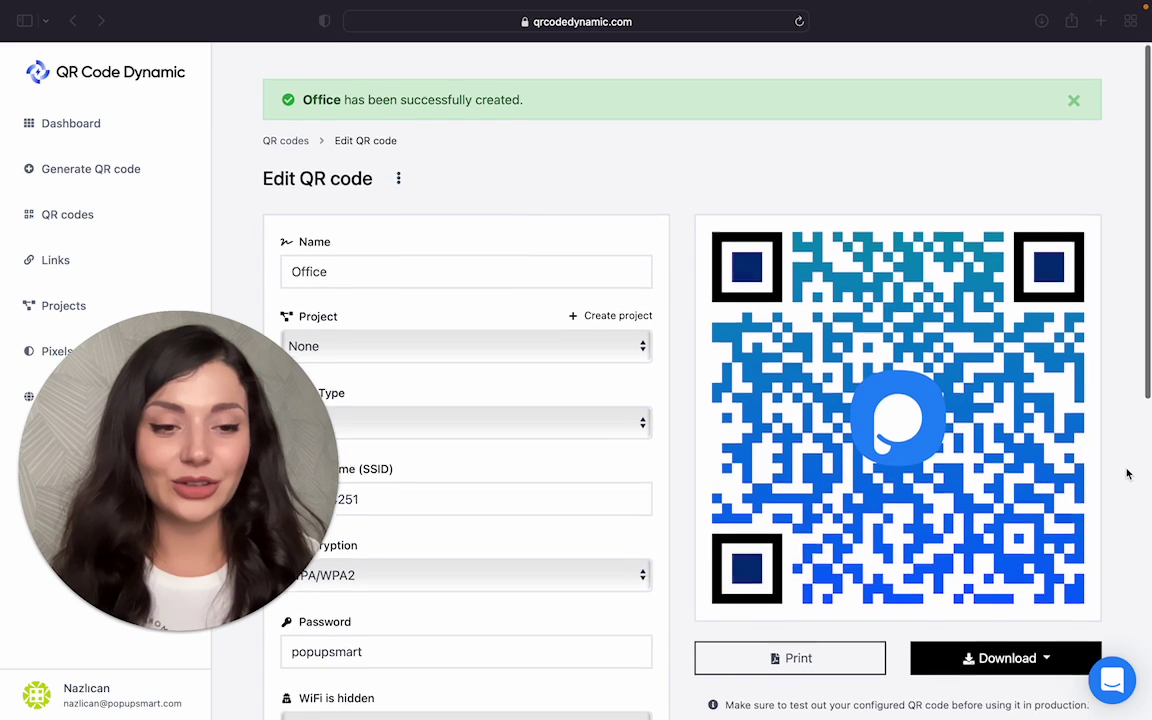
pyautogui.scroll(-2, 1128, 474)
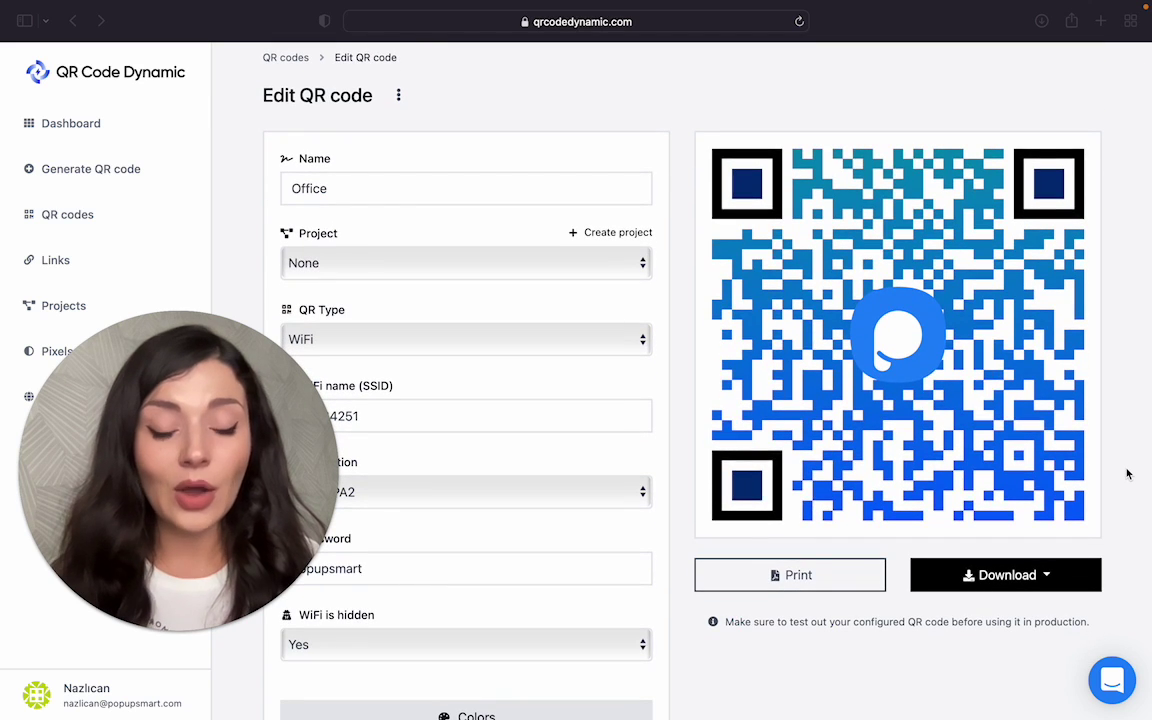
pyautogui.click(985, 589)
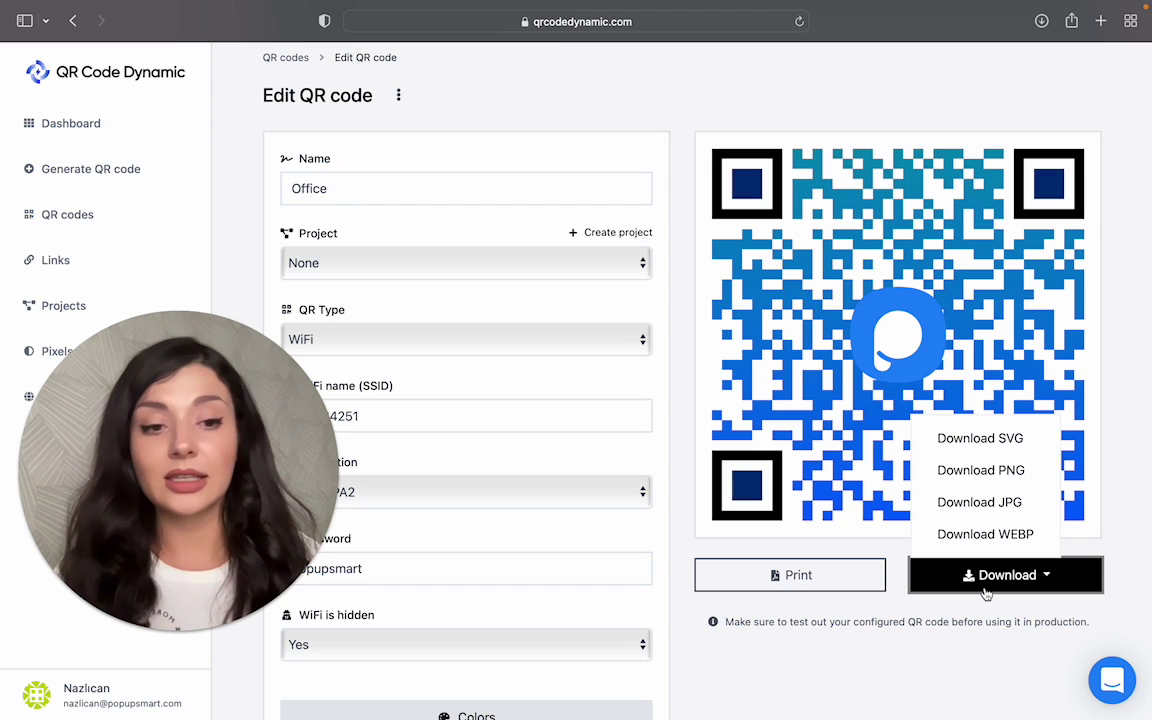
pyautogui.click(968, 693)
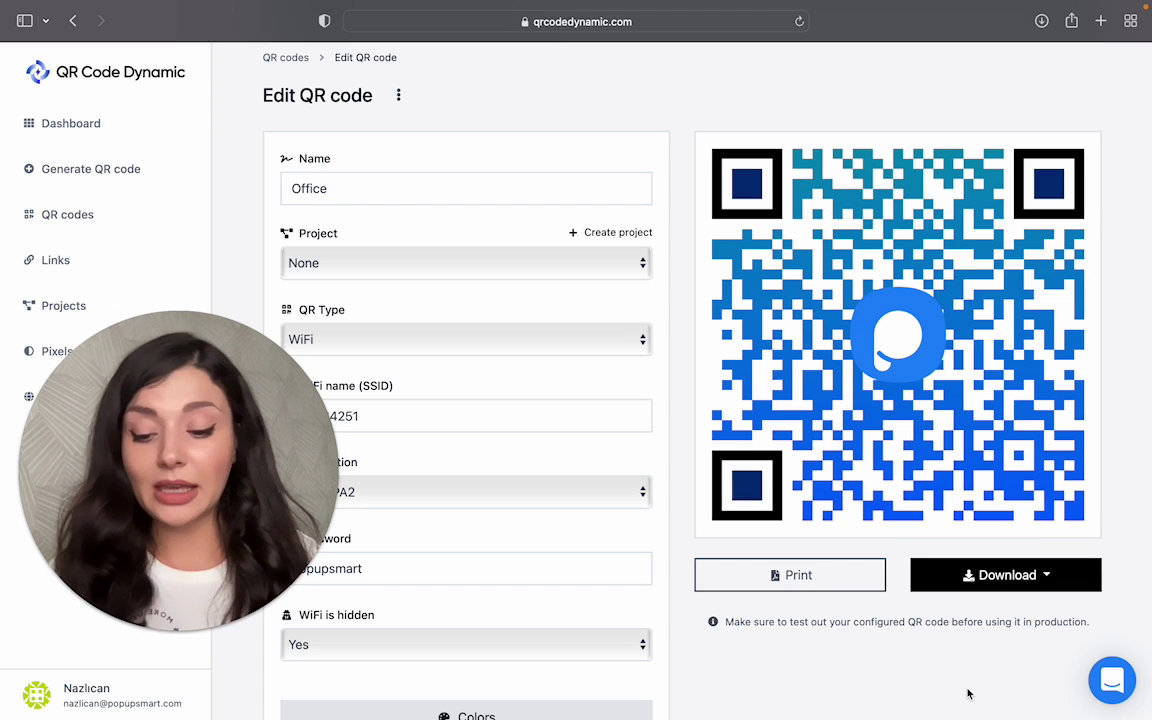